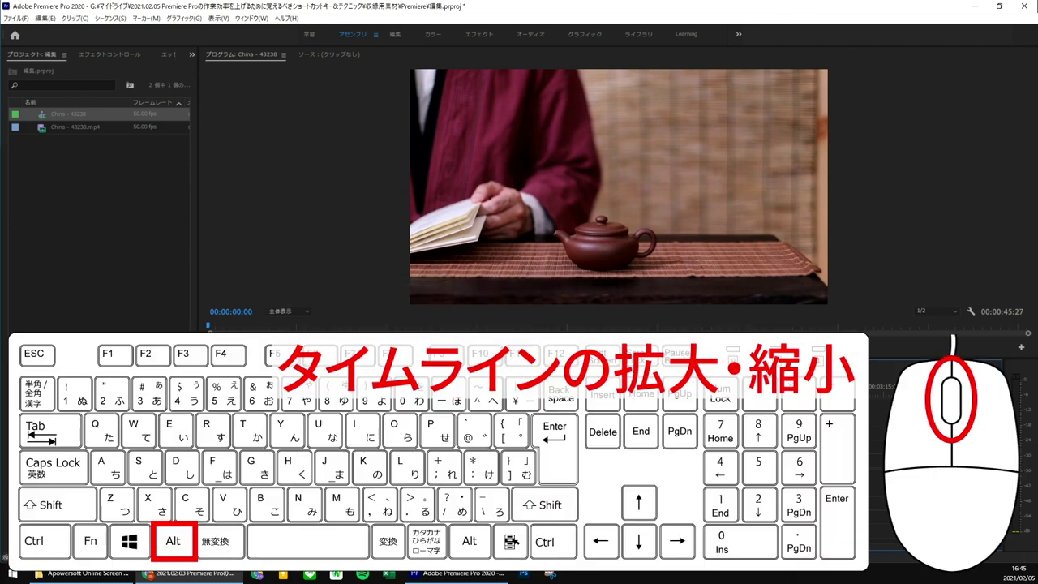
- Zoom the timeline out and back in, then heighten V1 to show the China clip thumbnail
{"action": "scroll", "coordinate": [503, 467], "scroll_direction": "down", "scroll_amount": 2}
{"action": "scroll", "coordinate": [491, 472], "scroll_direction": "up", "scroll_amount": 3}
{"action": "scroll", "coordinate": [490, 477], "scroll_direction": "down", "scroll_amount": 1}
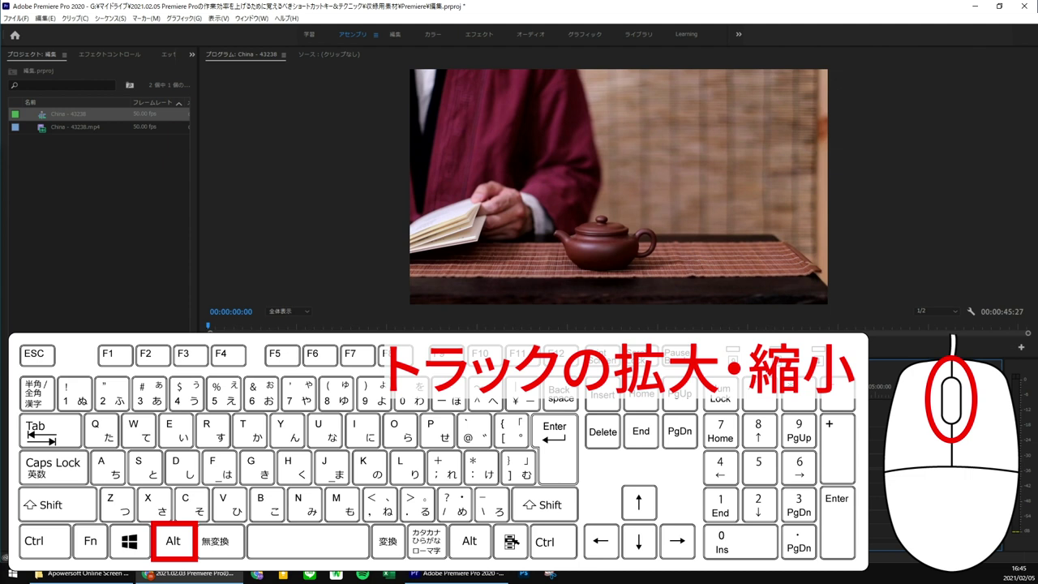
{"action": "scroll", "coordinate": [313, 459], "scroll_direction": "up", "scroll_amount": 3, "text": "alt"}
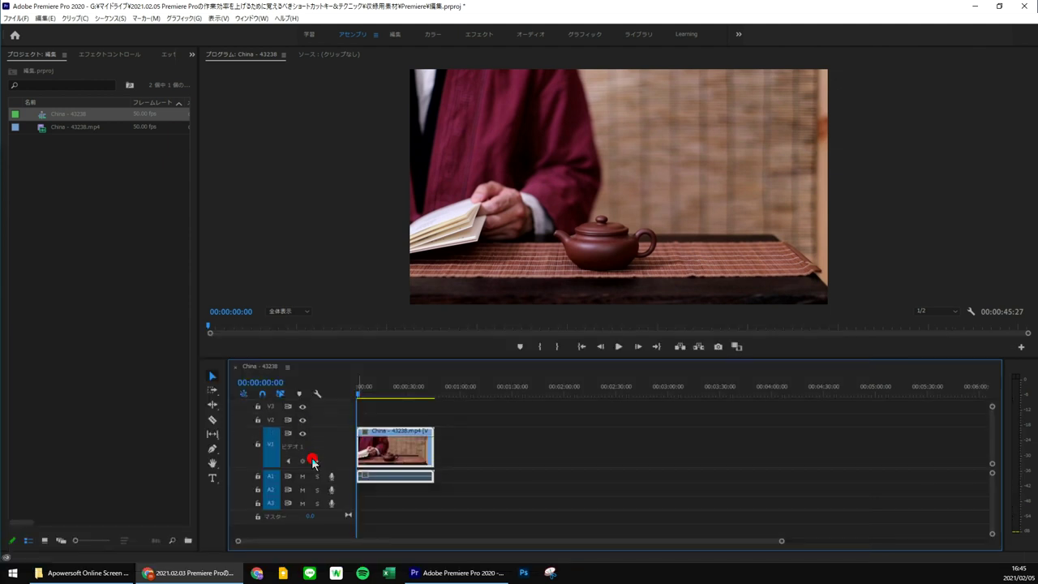
- Resize the tracks back and toggle V1 and A1 between expanded and collapsed heights
{"action": "scroll", "coordinate": [313, 462], "scroll_direction": "up", "scroll_amount": 2, "text": "alt"}
{"action": "scroll", "coordinate": [312, 460], "scroll_direction": "down", "scroll_amount": 3, "text": "alt"}
{"action": "scroll", "coordinate": [313, 459], "scroll_direction": "down", "scroll_amount": 2, "text": "alt"}
{"action": "scroll", "coordinate": [303, 478], "scroll_direction": "up", "scroll_amount": 2, "text": "alt"}
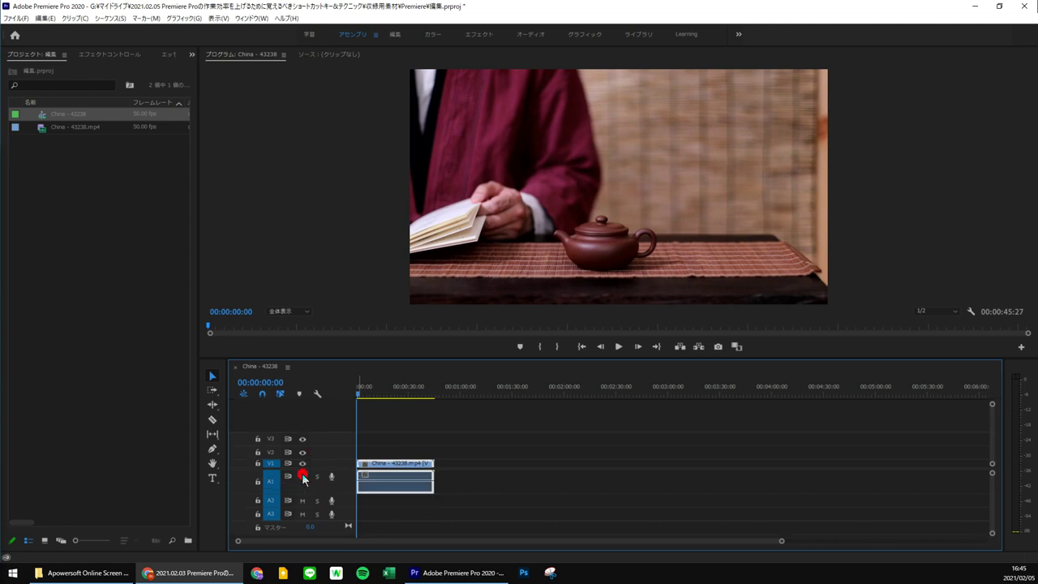
{"action": "scroll", "coordinate": [303, 479], "scroll_direction": "up", "scroll_amount": 1, "text": "alt"}
{"action": "scroll", "coordinate": [303, 479], "scroll_direction": "down", "scroll_amount": 3, "text": "alt"}
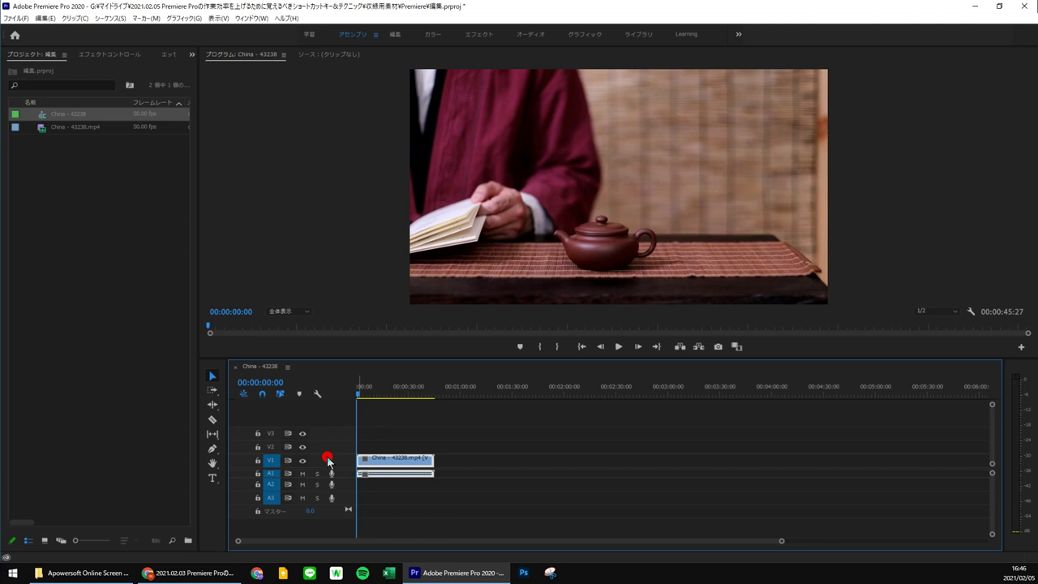
{"action": "double_click", "coordinate": [328, 461]}
{"action": "double_click", "coordinate": [328, 461]}
{"action": "double_click", "coordinate": [346, 476]}
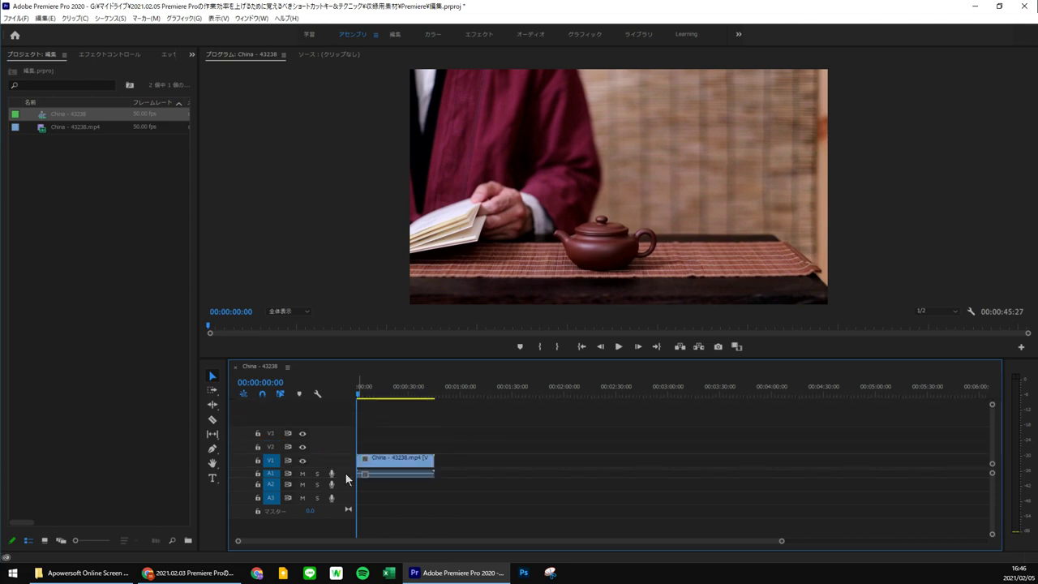
{"action": "double_click", "coordinate": [346, 475]}
- Add a second China clip after the first and ripple-delete the gap between them
{"action": "left_click_drag", "start_coordinate": [394, 459], "coordinate": [548, 435]}
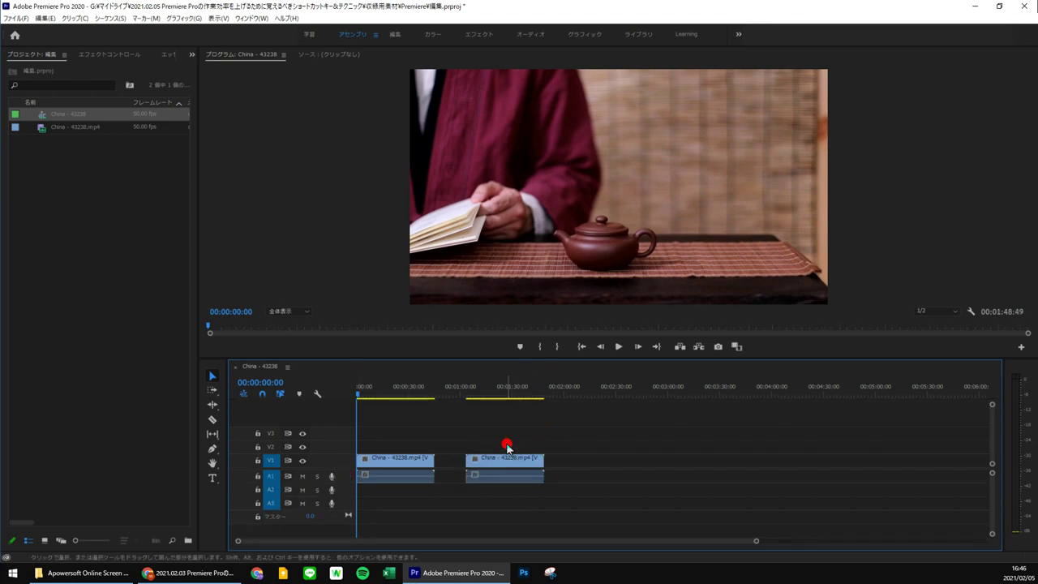
{"action": "left_click", "coordinate": [453, 465]}
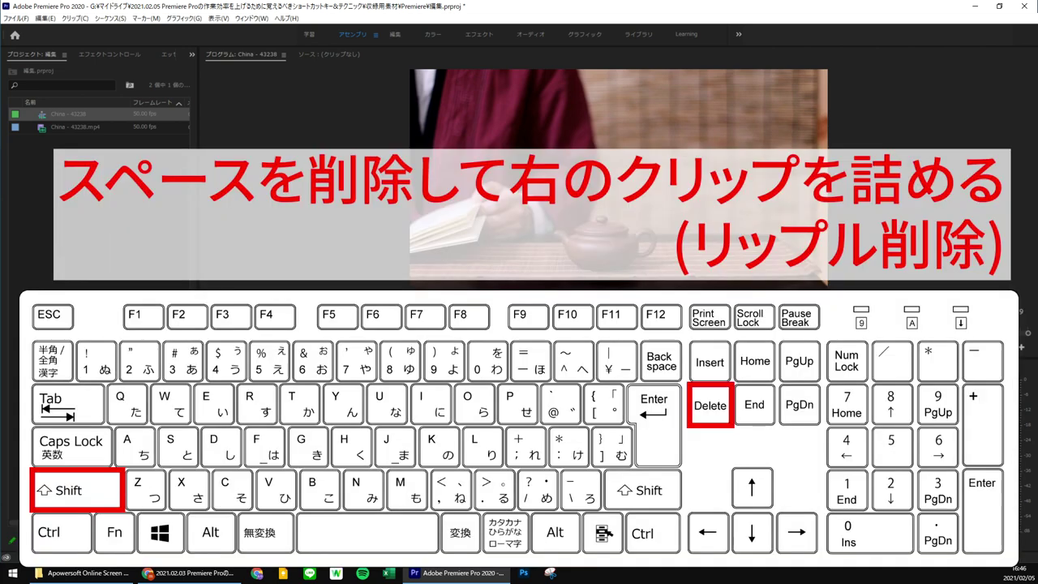
{"action": "key", "text": "shift+Delete"}
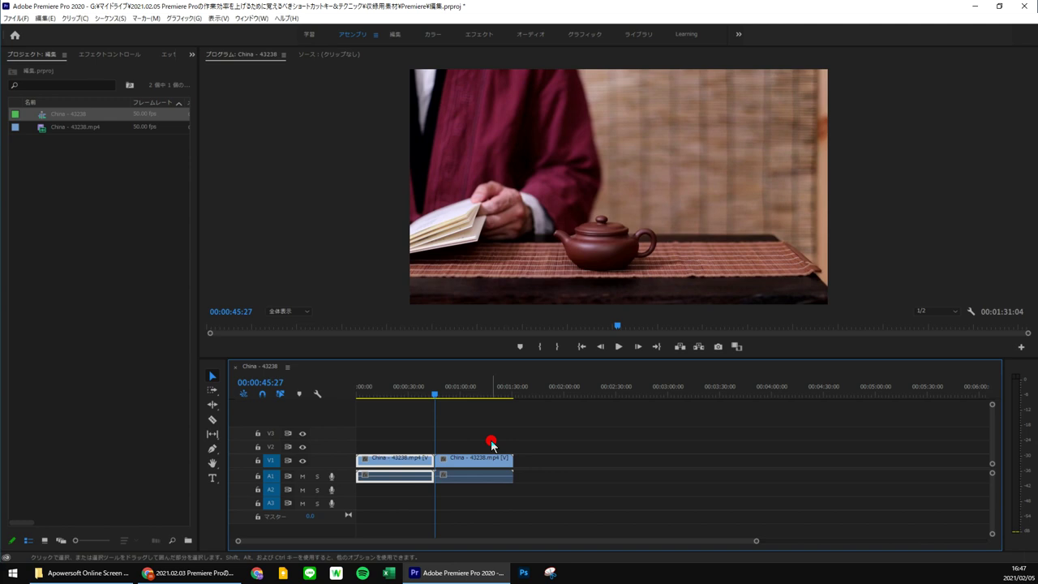
- Bring up the Audio Gain dialog for the selected clip with the G shortcut
{"action": "key", "text": "g"}
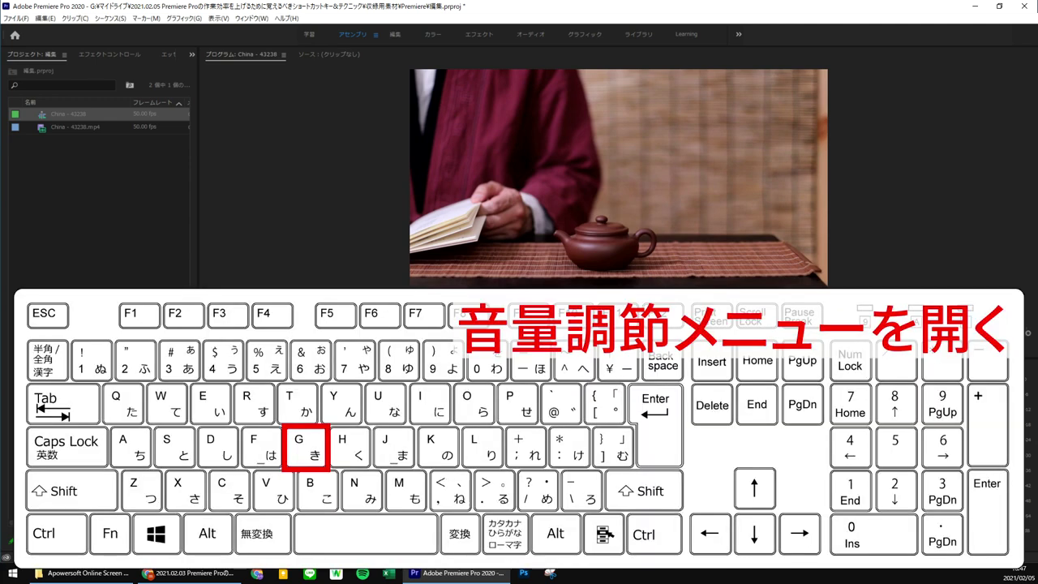
{"action": "key", "text": "g"}
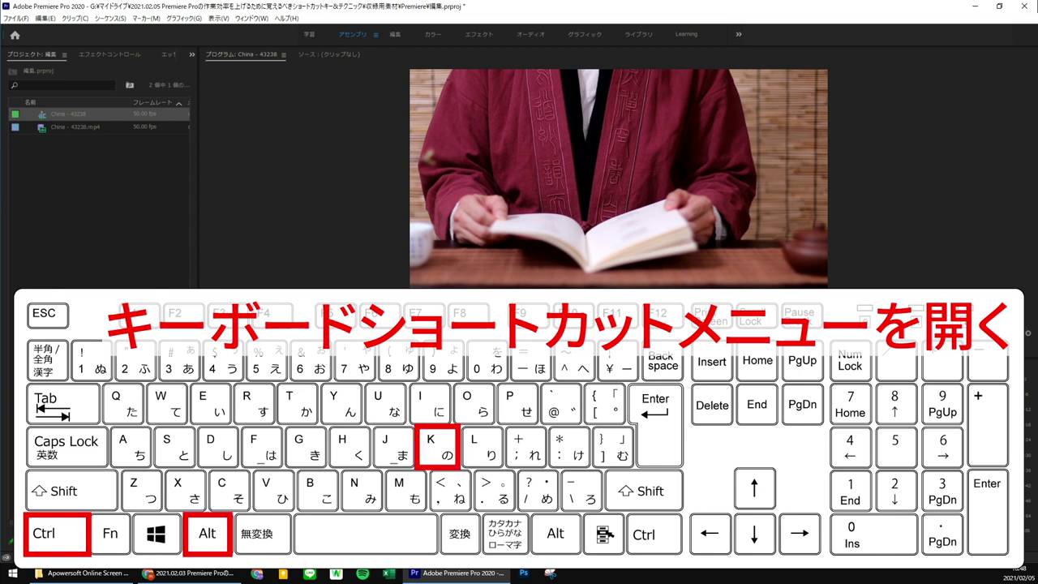
- Bring up the Keyboard Shortcuts editor with Ctrl+Alt+K
{"action": "key", "text": "ctrl+alt+k"}
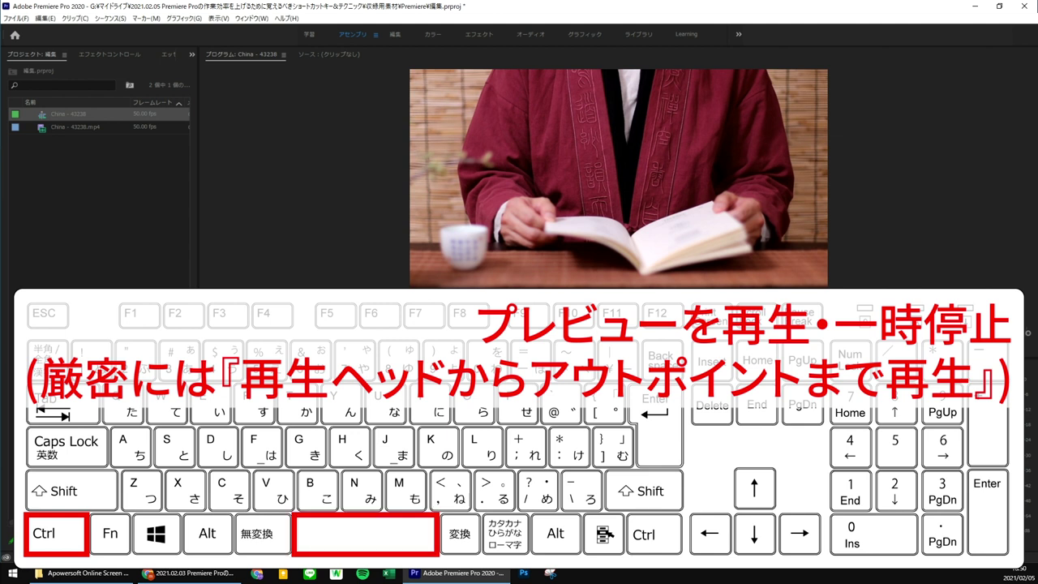
- Play and stop the sequence preview, then switch to the Razor tool and back to Selection
{"action": "key", "text": "ctrl+space"}
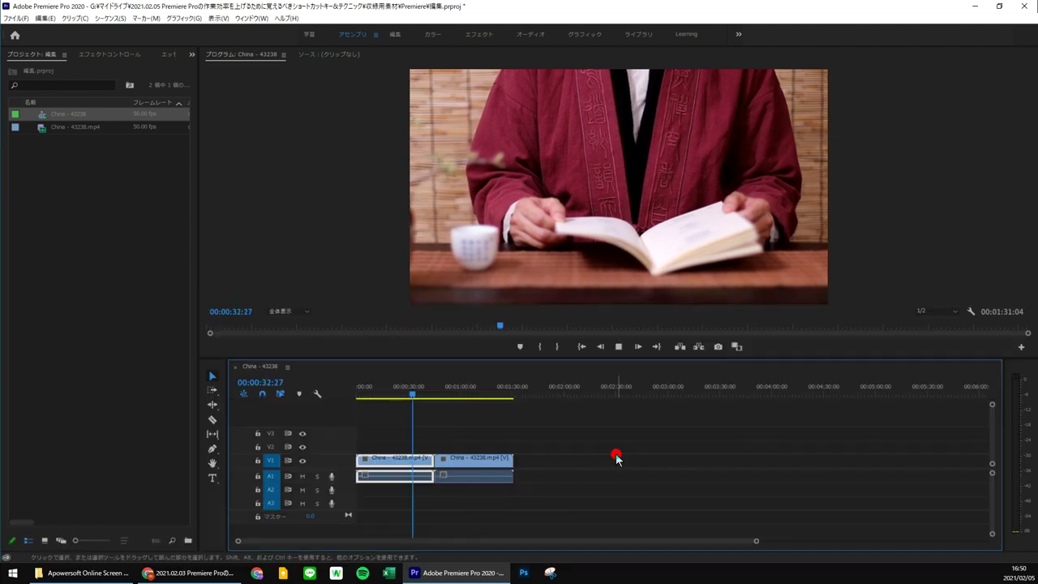
{"action": "key", "text": "space"}
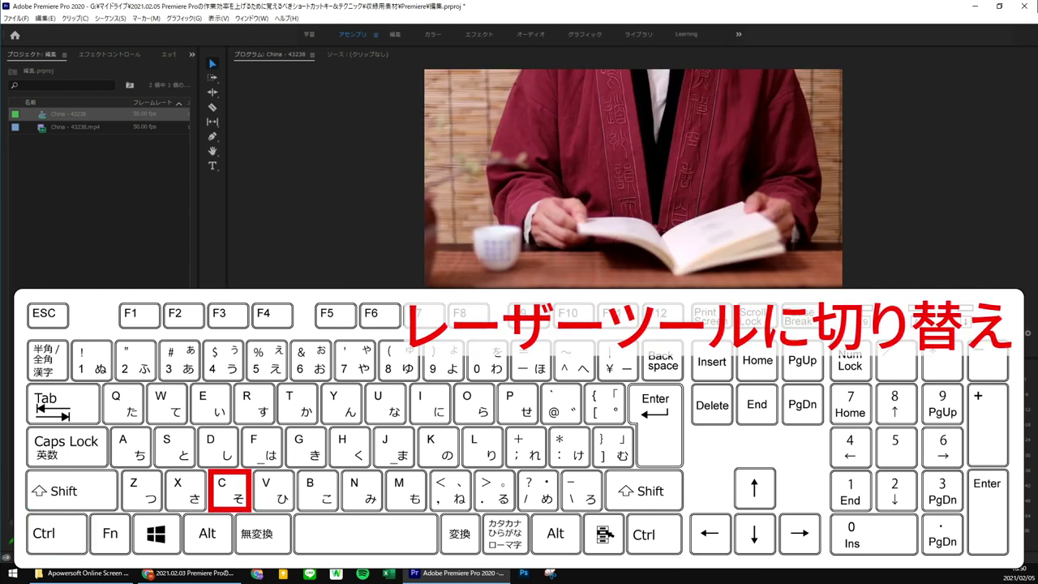
{"action": "key", "text": "c"}
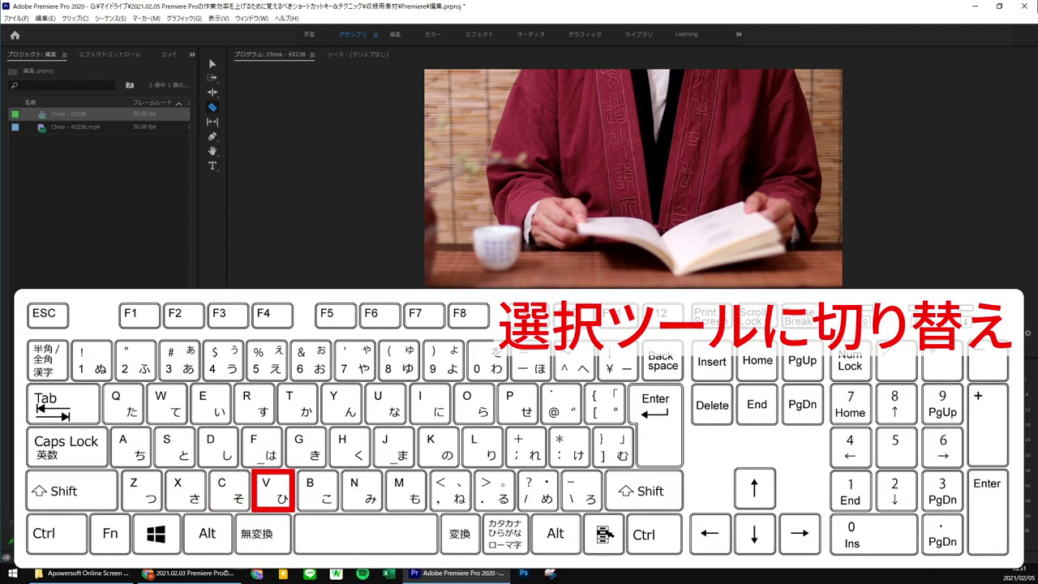
{"action": "key", "text": "v"}
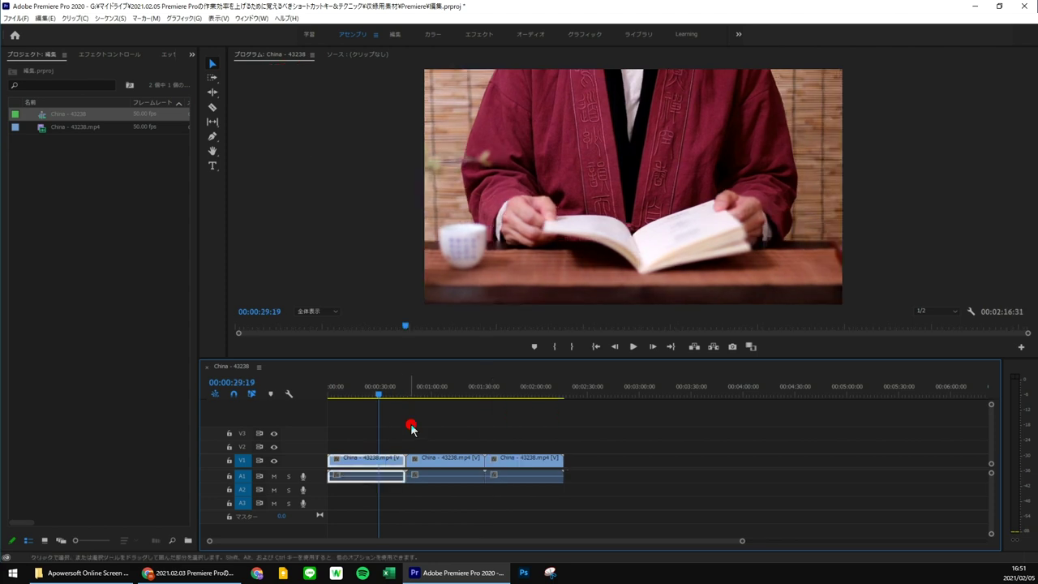
- Delete the middle China clip on V1 and ripple-close the resulting gap
{"action": "left_click", "coordinate": [438, 459]}
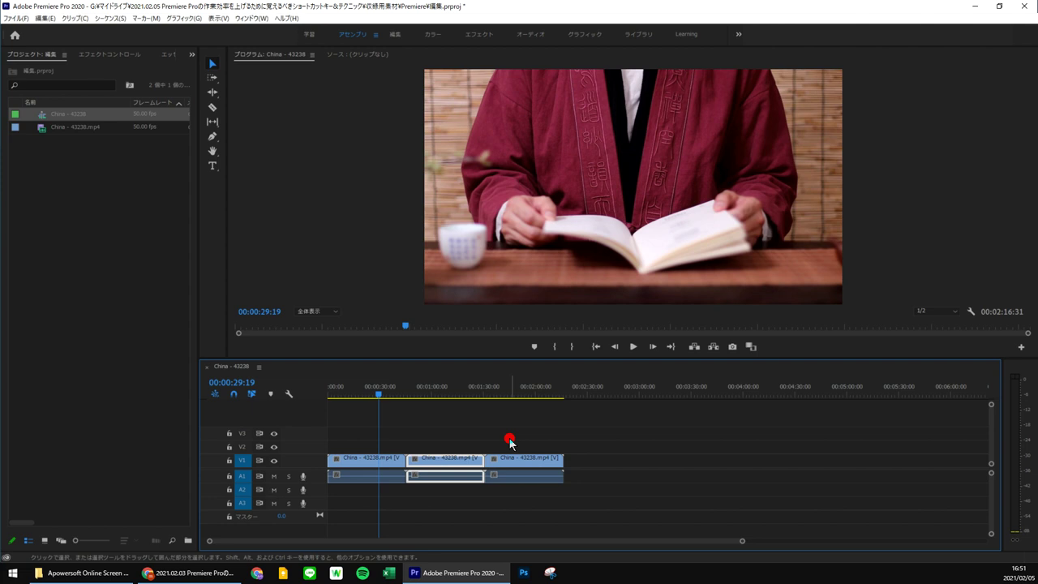
{"action": "key", "text": "Delete"}
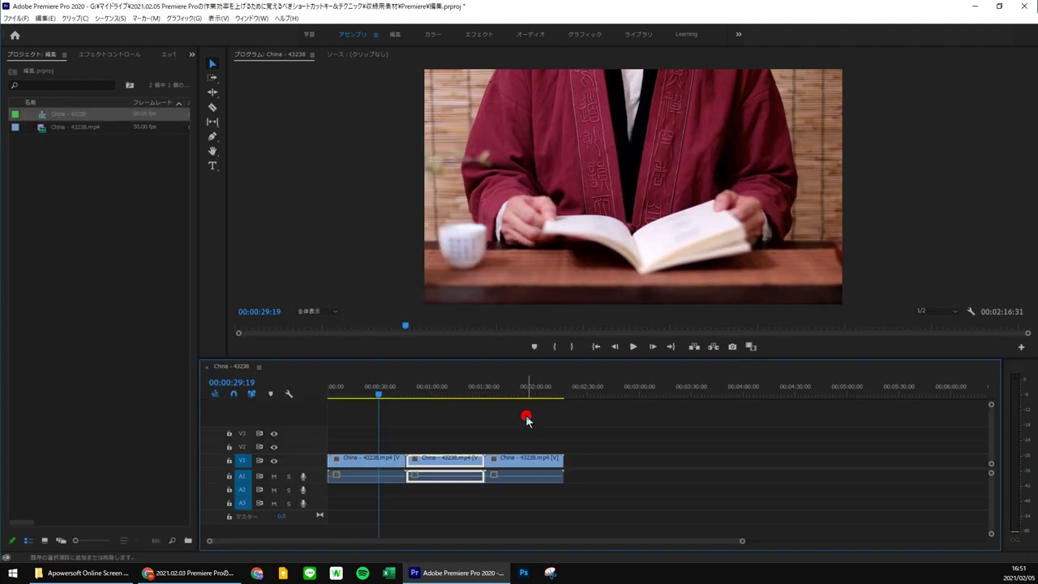
{"action": "key", "text": "shift+Delete"}
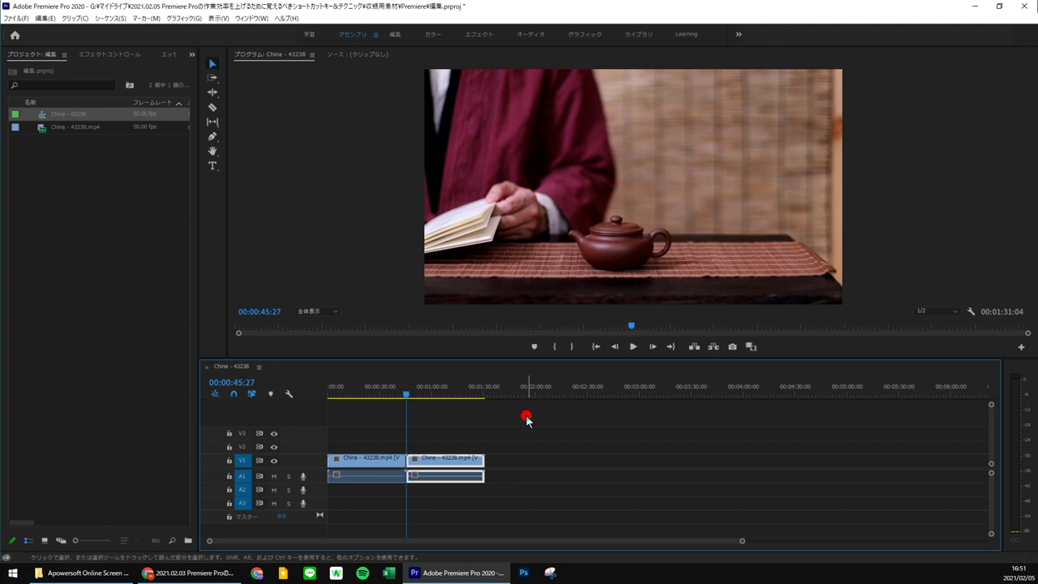
- Try Q and W ripple trims on the first clip, then redo with Ctrl+Shift+Z
{"action": "key", "text": "q"}
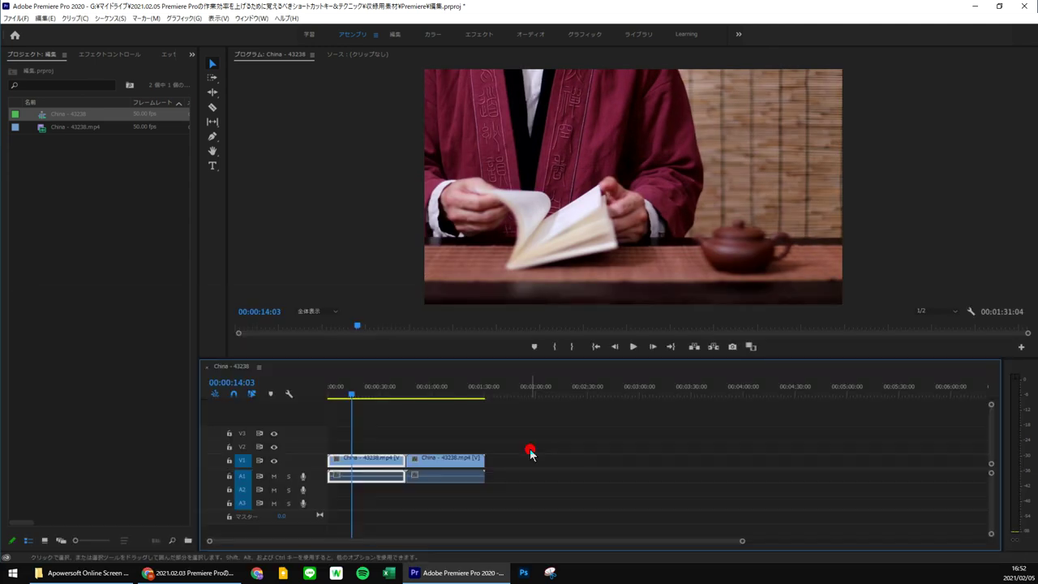
{"action": "key", "text": "q"}
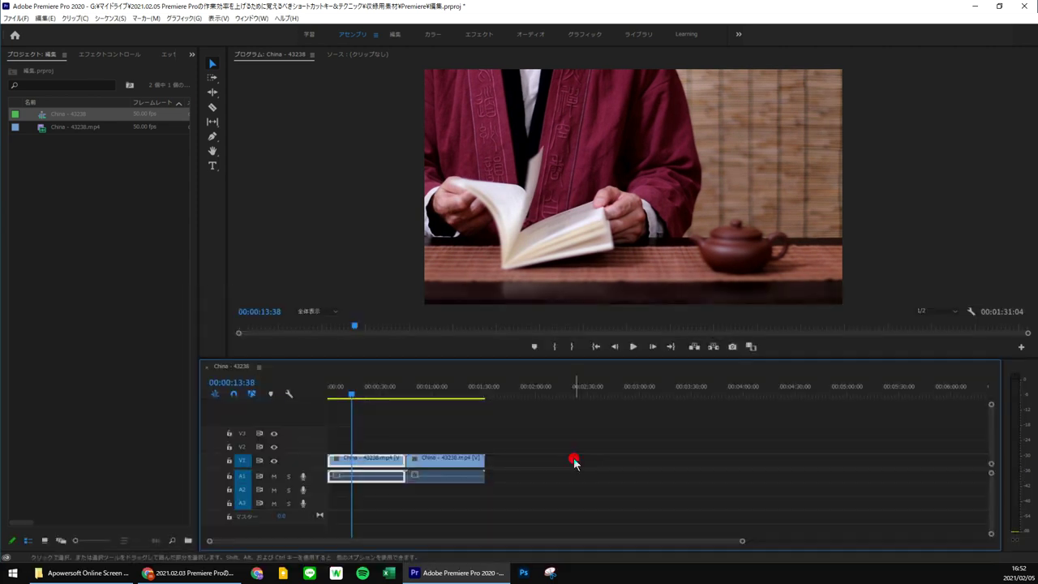
{"action": "key", "text": "w"}
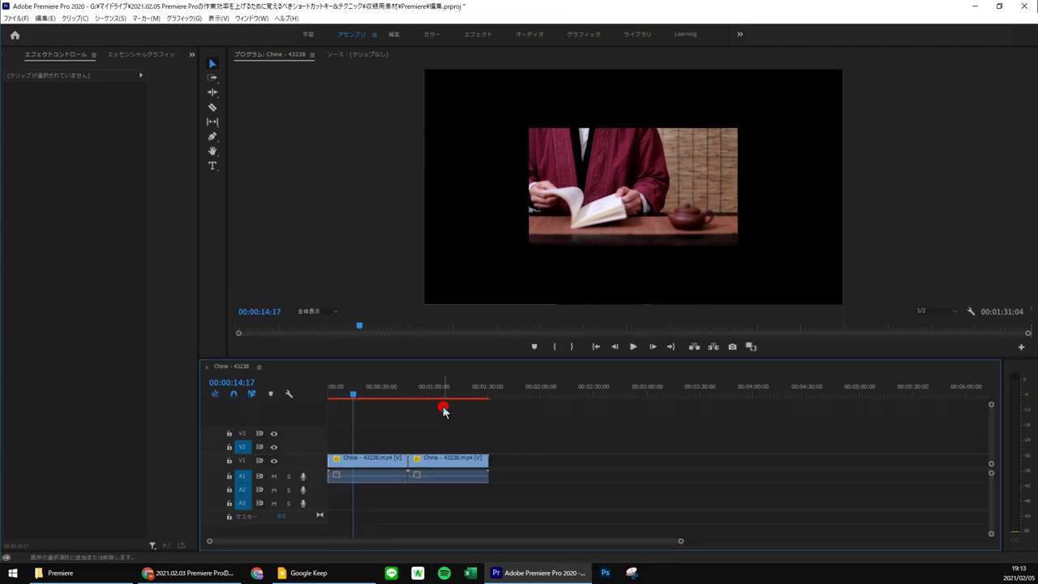
{"action": "key", "text": "ctrl+shift+z"}
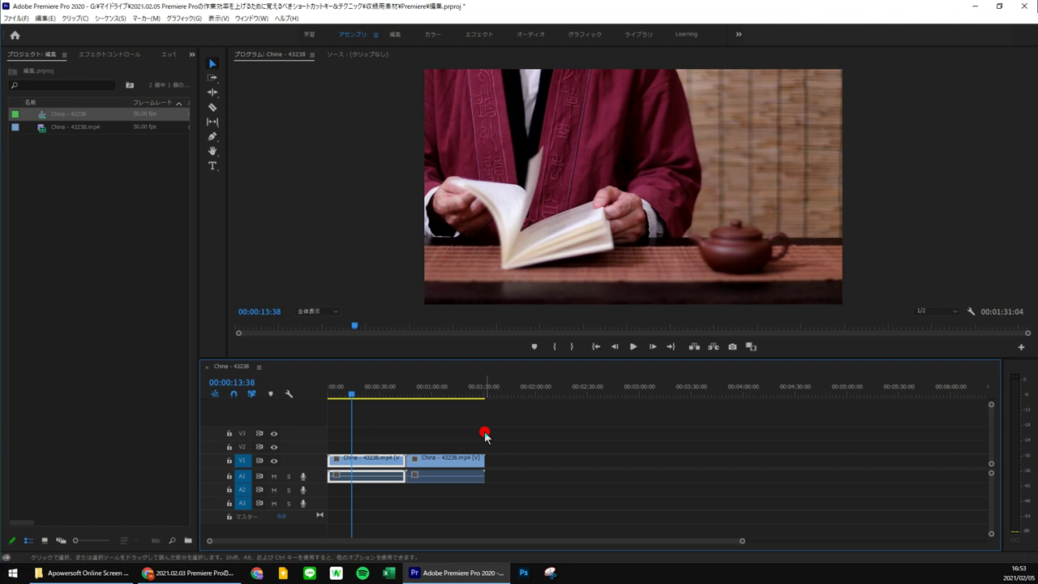
- Paste the China clip after the V1 clips, then retarget to V2 and paste another copy there
{"action": "left_click", "coordinate": [516, 391]}
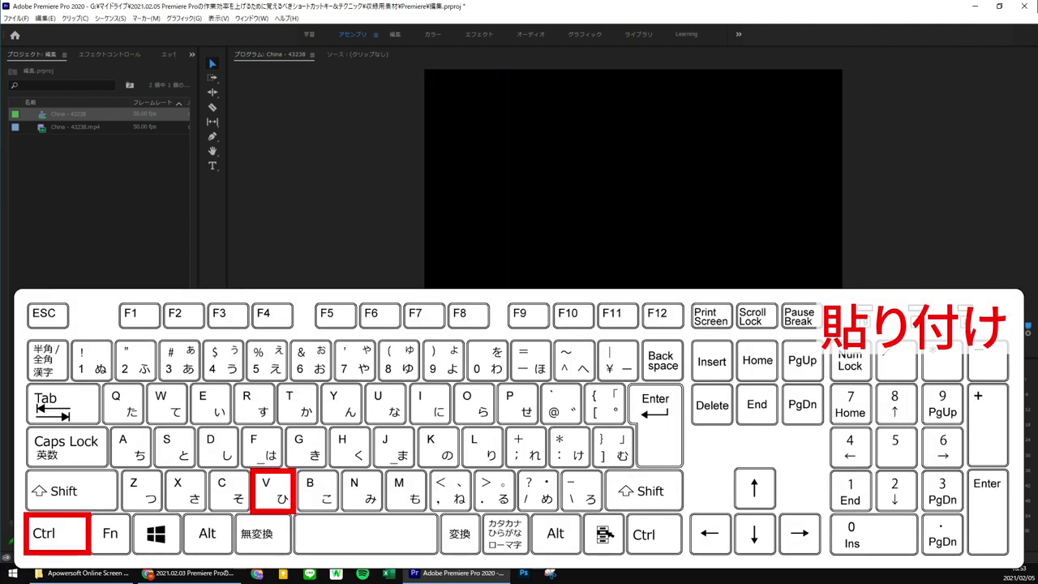
{"action": "key", "text": "ctrl+v"}
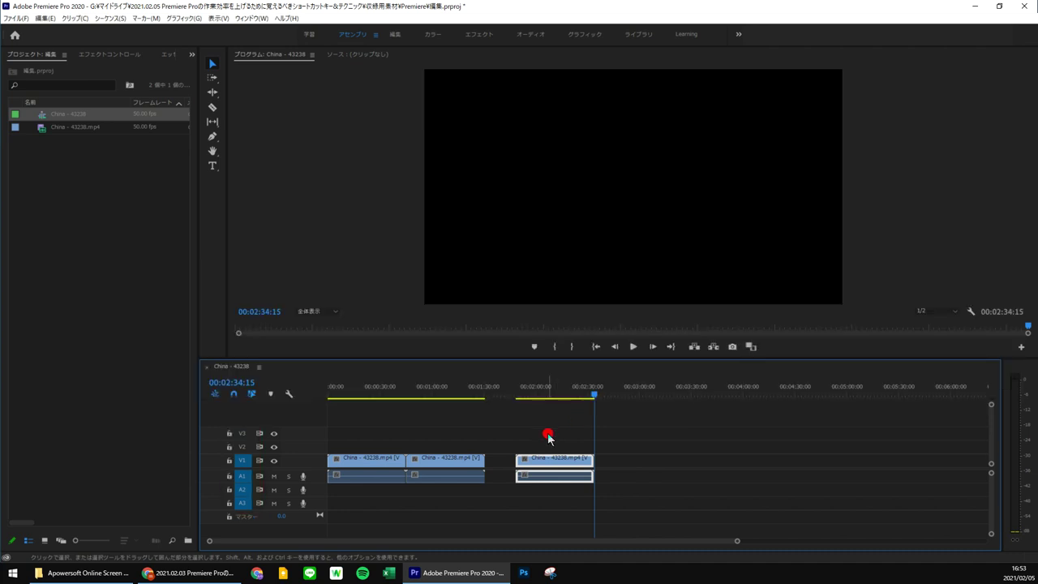
{"action": "left_click", "coordinate": [236, 461]}
{"action": "left_click", "coordinate": [241, 447]}
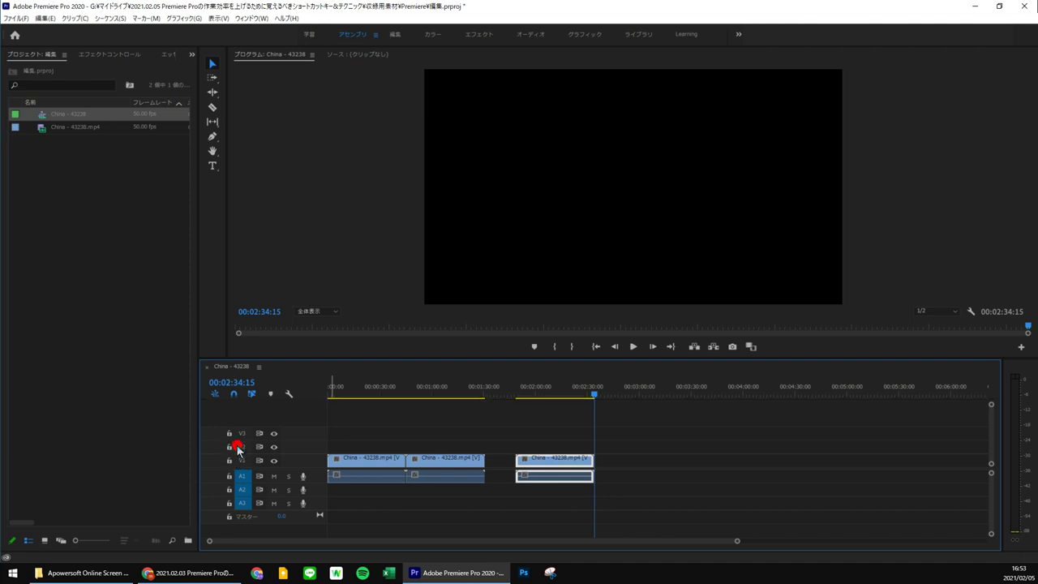
{"action": "key", "text": "ctrl+v"}
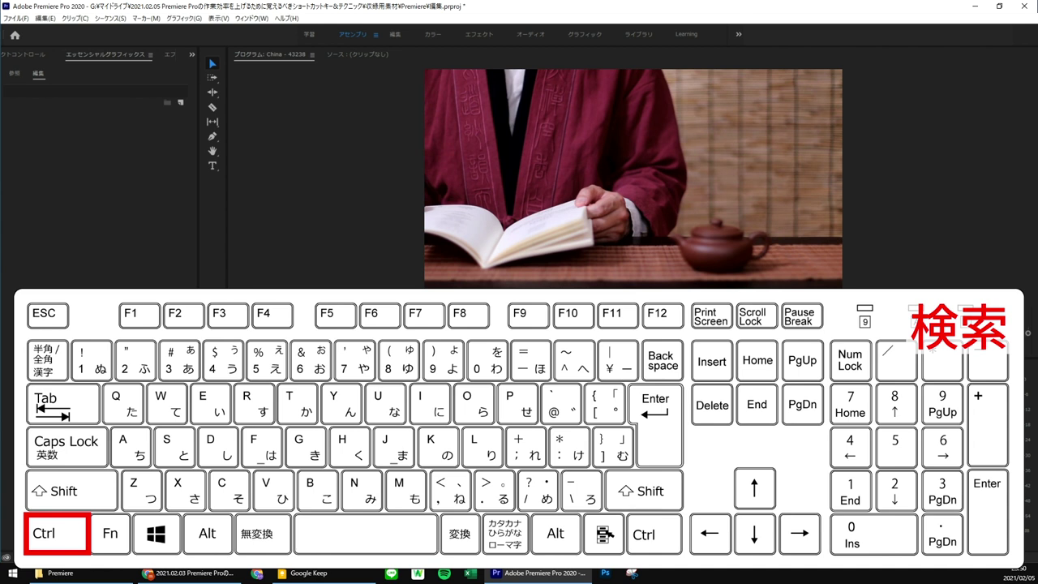
- Search the timeline for clips named '検索用' using Find in Timeline
{"action": "key", "text": "ctrl+f"}
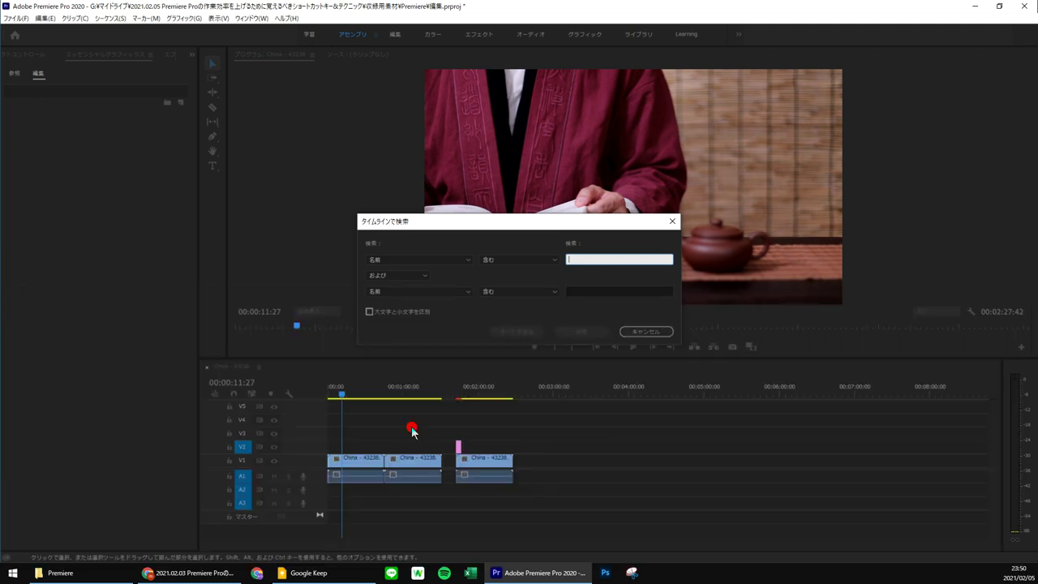
{"action": "type", "text": "検索用"}
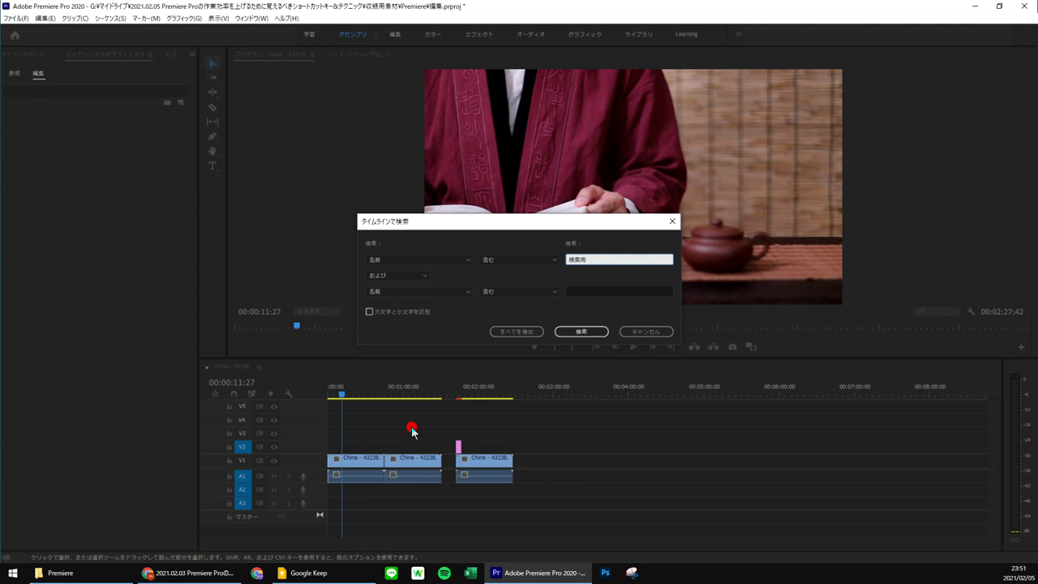
{"action": "left_click", "coordinate": [573, 334]}
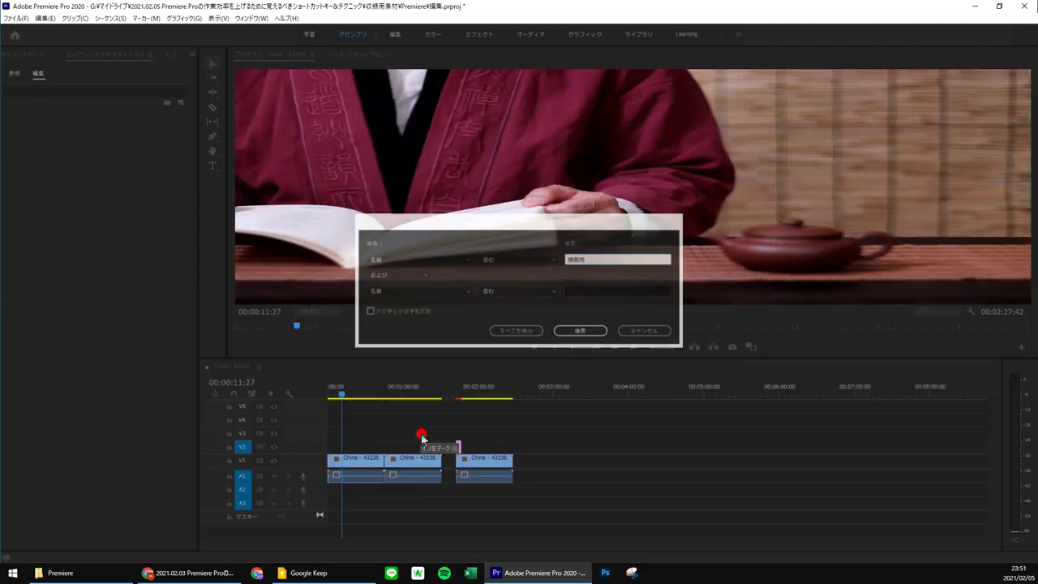
{"action": "key", "text": "Return"}
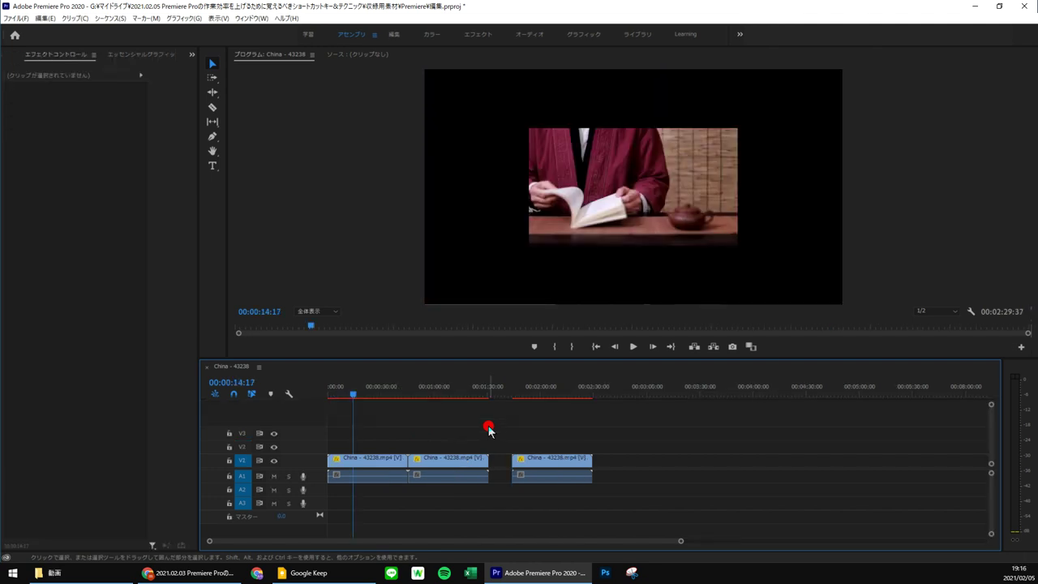
- Alt-drag a copy of the third V1 clip onto V2 just after it, then deselect
{"action": "left_click", "coordinate": [566, 470]}
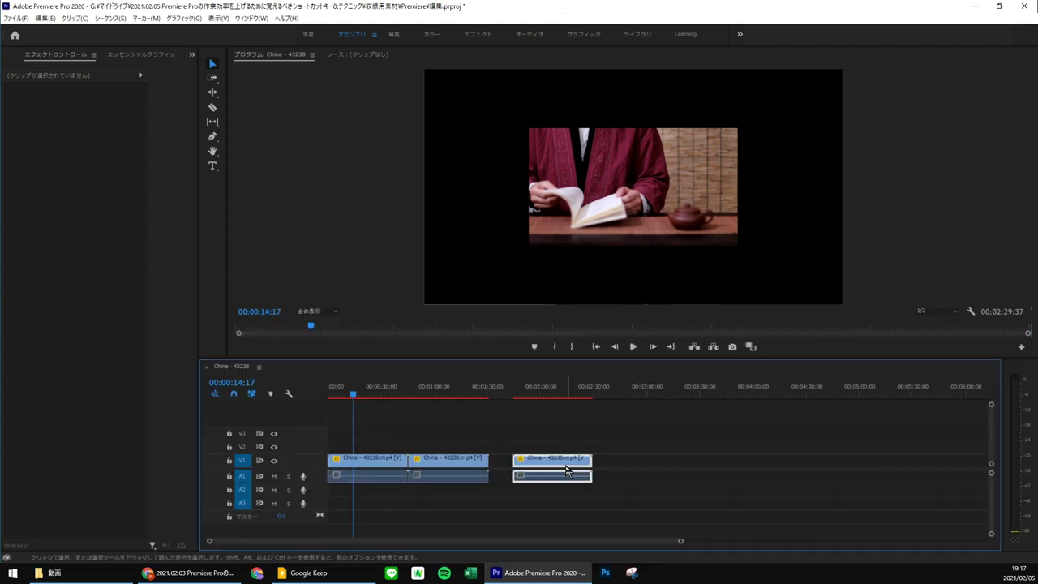
{"action": "left_click_drag", "start_coordinate": [566, 470], "coordinate": [678, 446]}
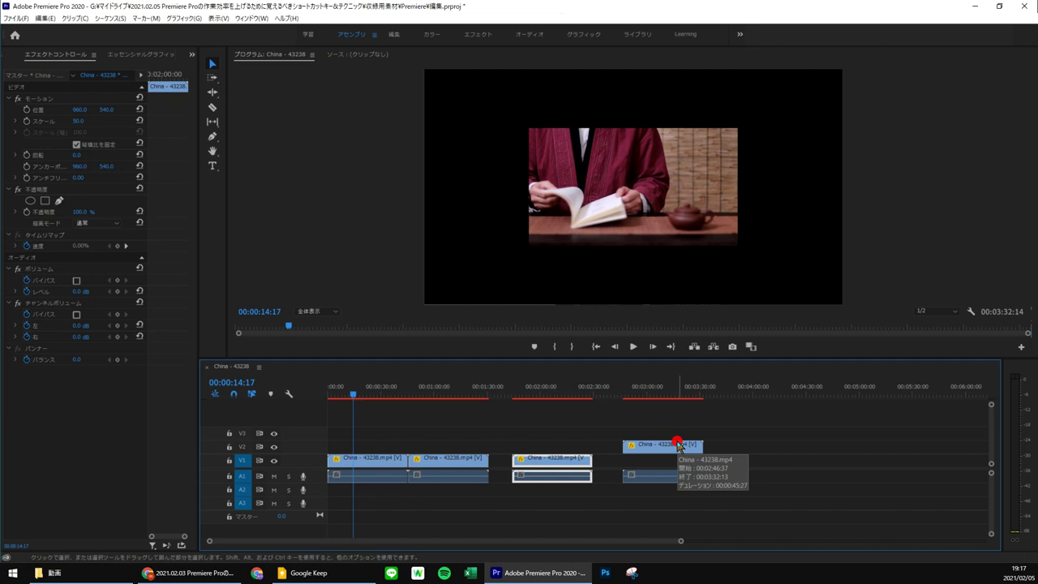
{"action": "double_click", "coordinate": [679, 447]}
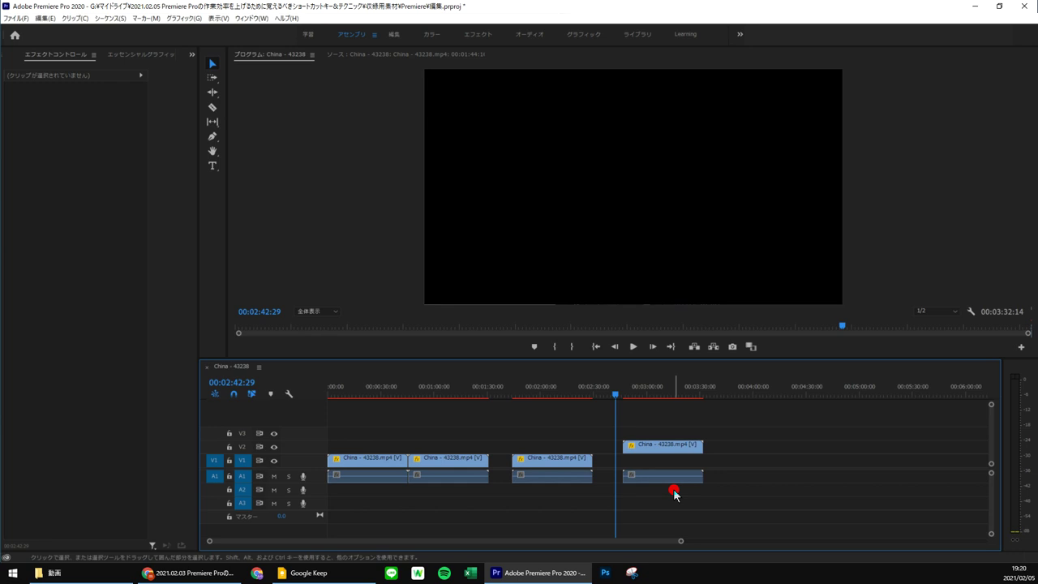
- Remove the duplicated V2 clip, then demonstrate Alt+drag on the last V1 clip
{"action": "key", "text": "Delete"}
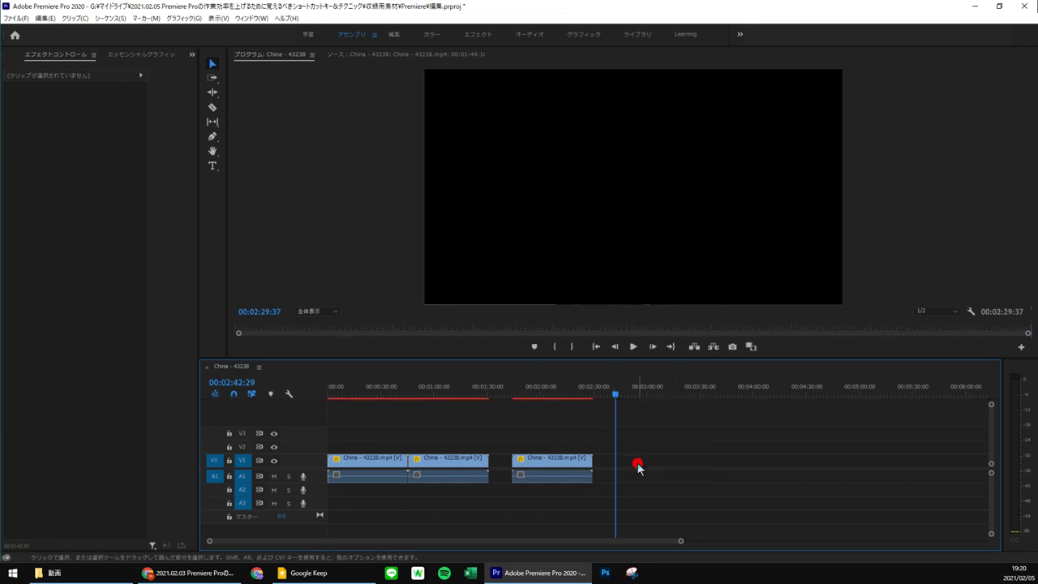
{"action": "key", "text": "alt"}
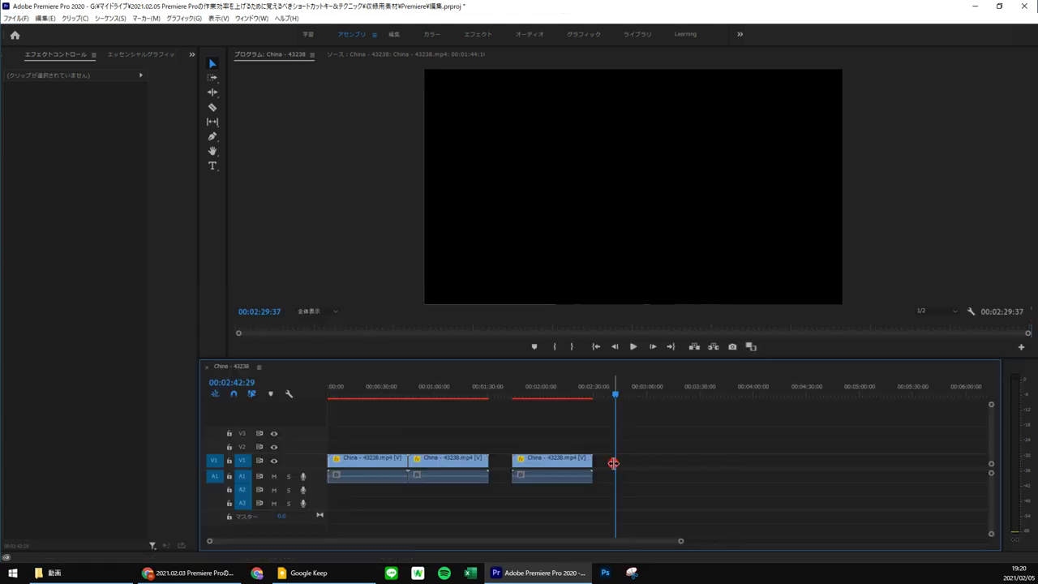
{"action": "left_click_drag", "start_coordinate": [579, 461], "coordinate": [671, 448]}
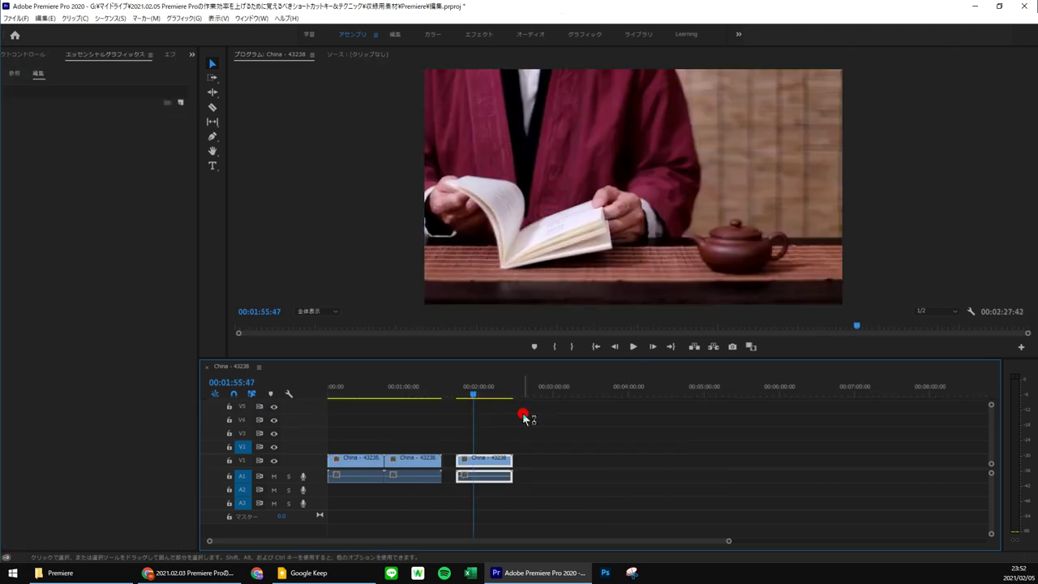
{"action": "left_click", "coordinate": [512, 427]}
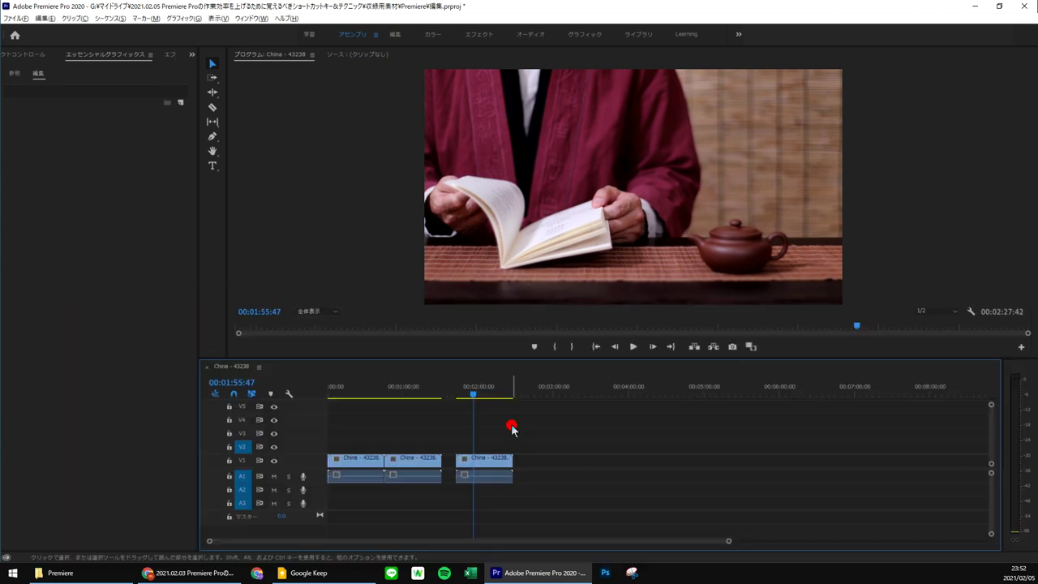
{"action": "left_click", "coordinate": [494, 458]}
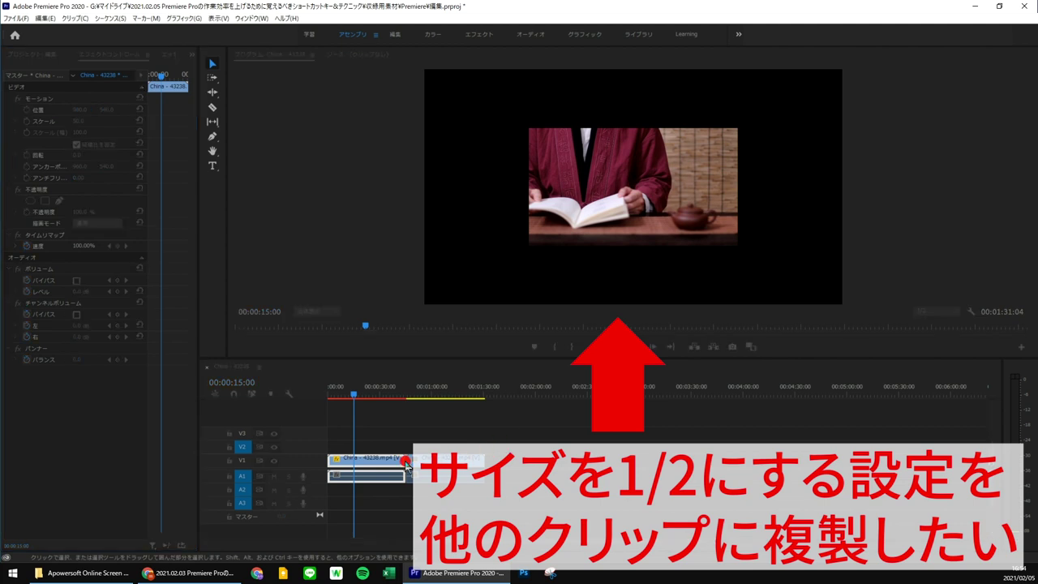
- Paste the first clip's Motion attributes onto the second V1 clip, scaling it to 50
{"action": "left_click", "coordinate": [380, 461]}
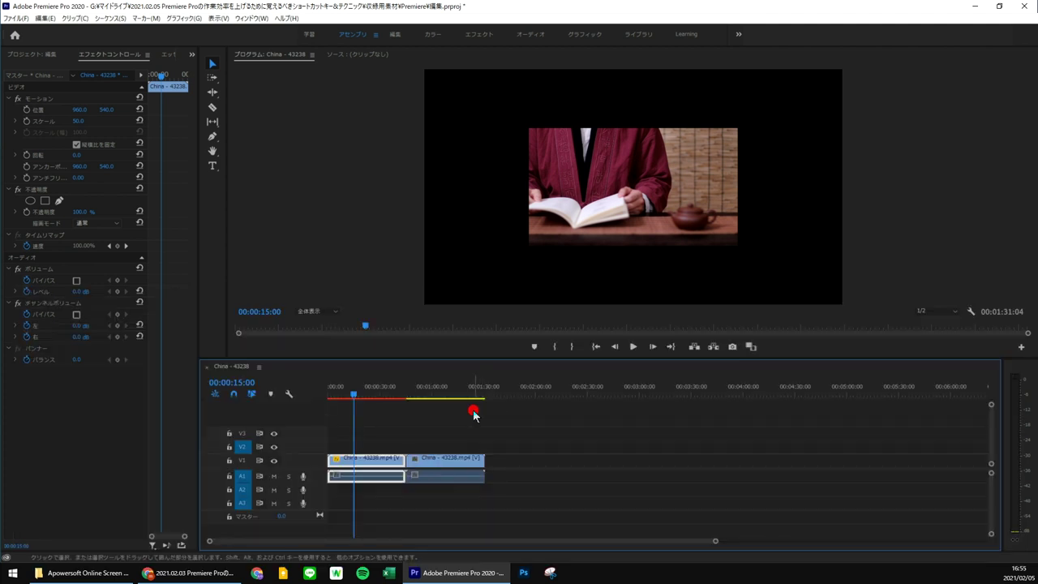
{"action": "left_click", "coordinate": [432, 390]}
{"action": "key", "text": "ctrl+alt+v"}
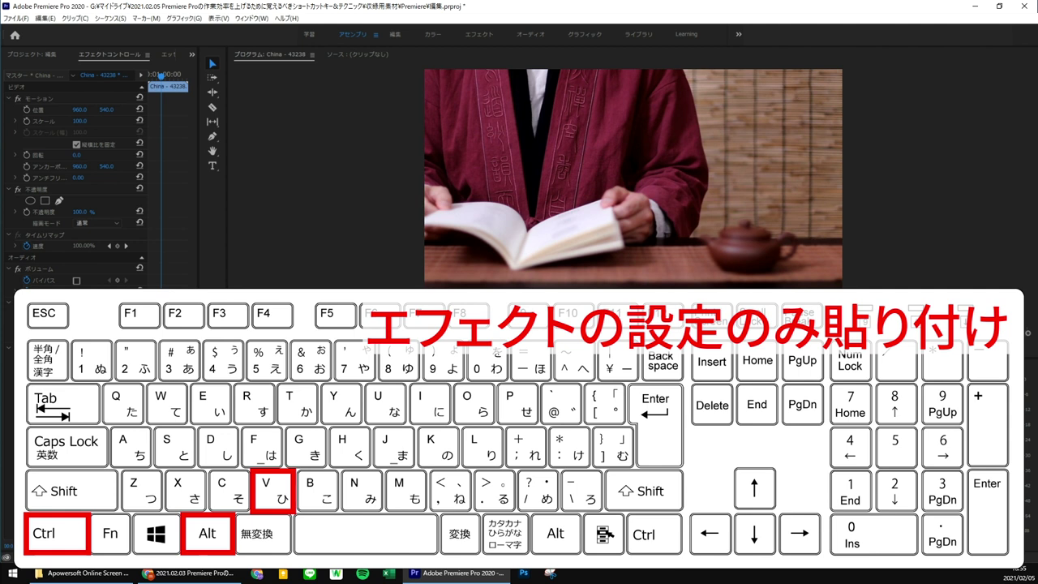
{"action": "key", "text": "ctrl+alt+v"}
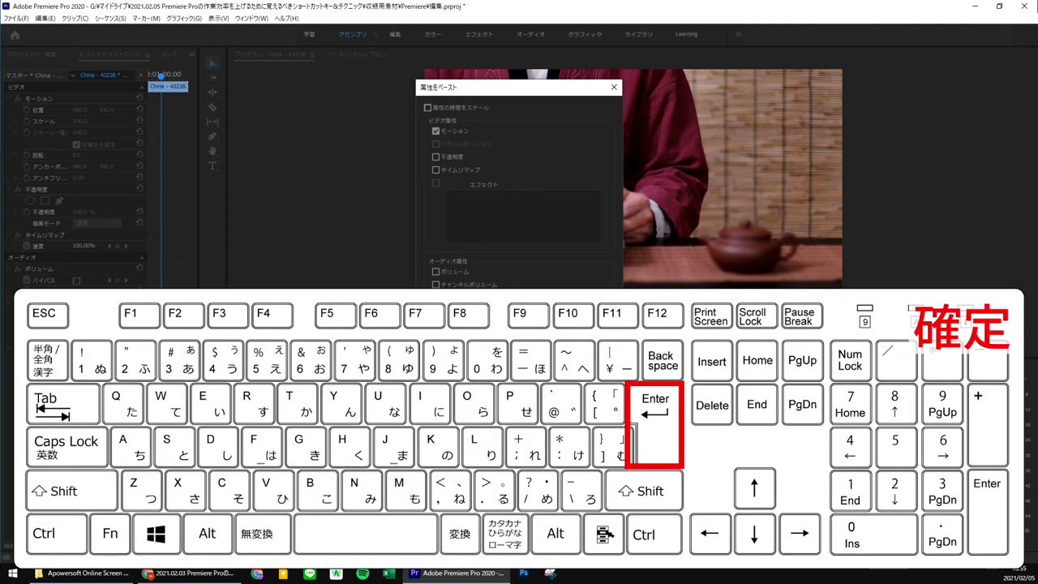
{"action": "key", "text": "Return"}
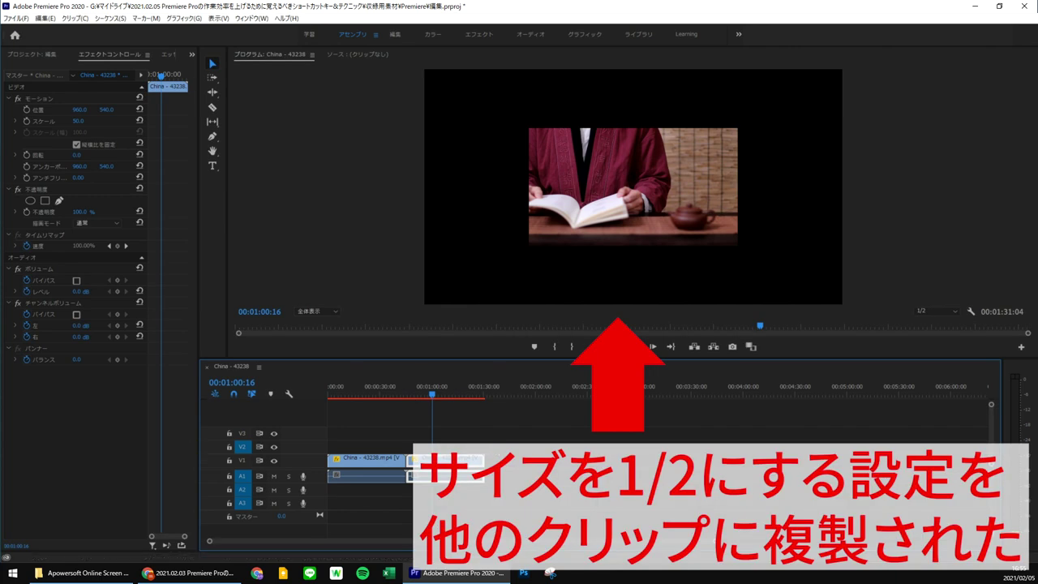
{"action": "key", "text": "alt+Tab"}
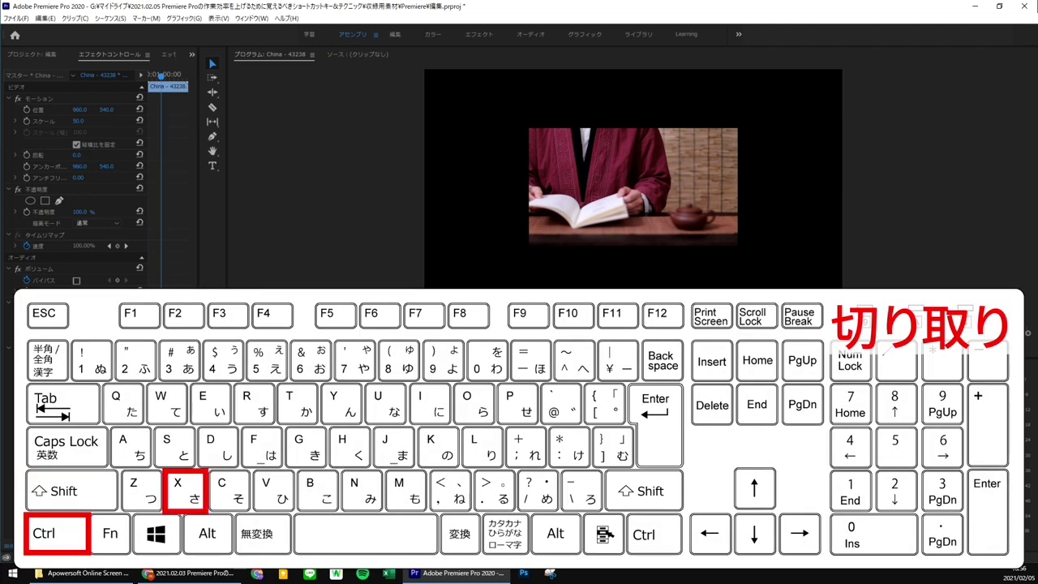
- Cut the second V1 clip and paste it further along at the new playhead position
{"action": "key", "text": "ctrl+x"}
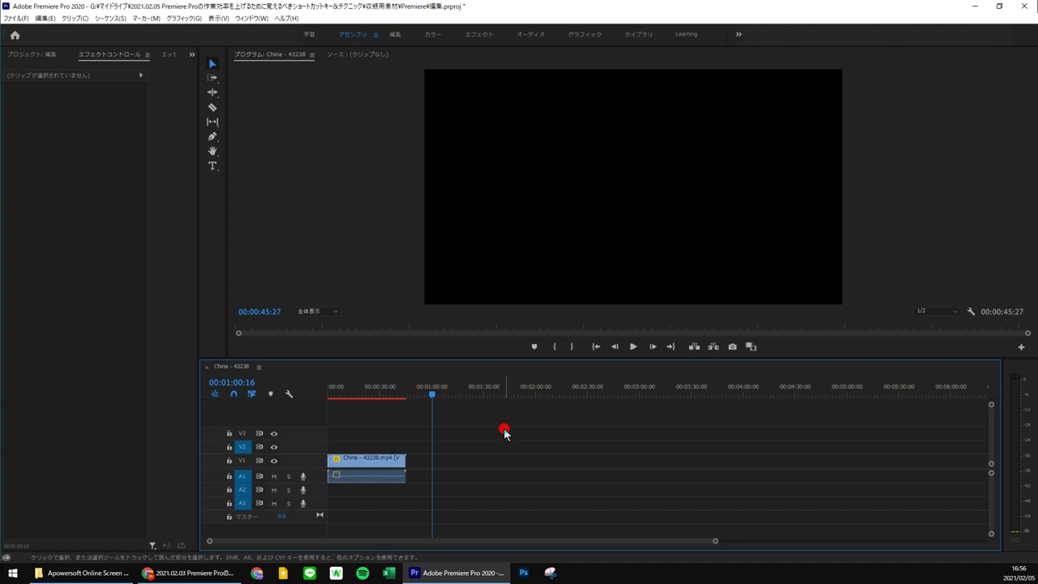
{"action": "left_click", "coordinate": [555, 391]}
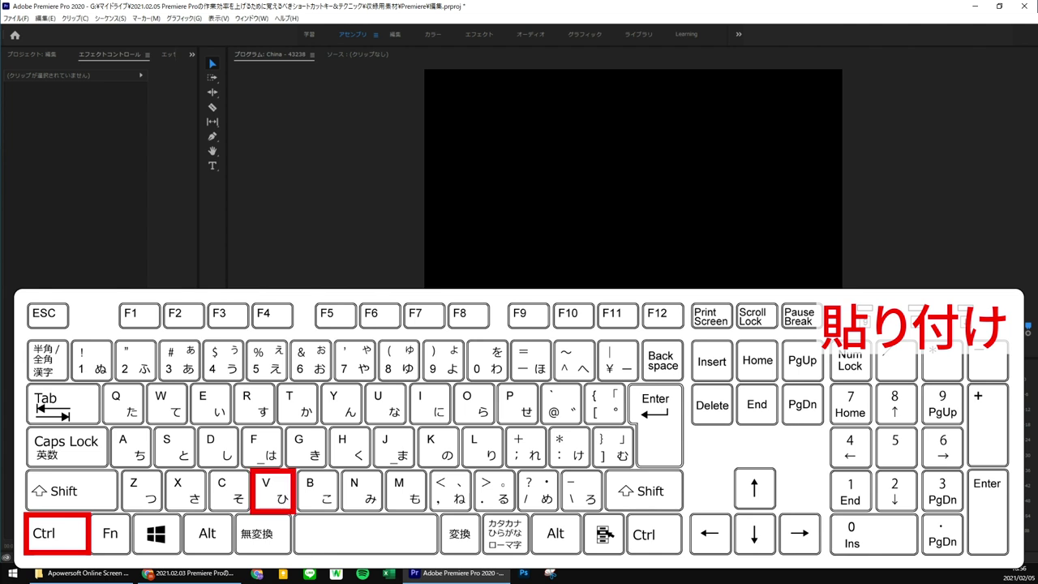
{"action": "key", "text": "ctrl+v"}
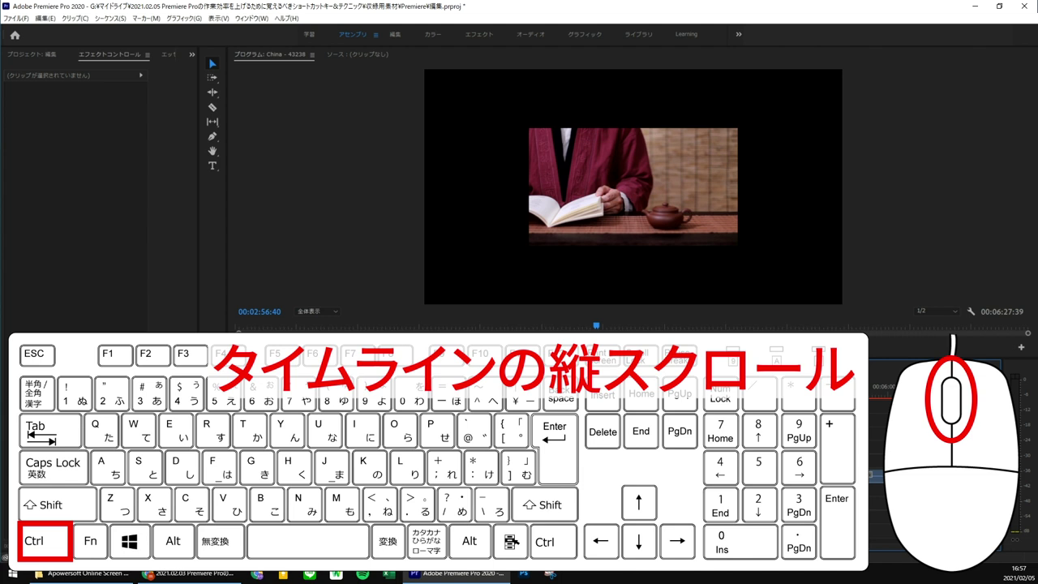
{"action": "scroll", "coordinate": [595, 436], "scroll_direction": "up", "scroll_amount": 1}
{"action": "scroll", "coordinate": [594, 436], "scroll_direction": "down", "scroll_amount": 2}
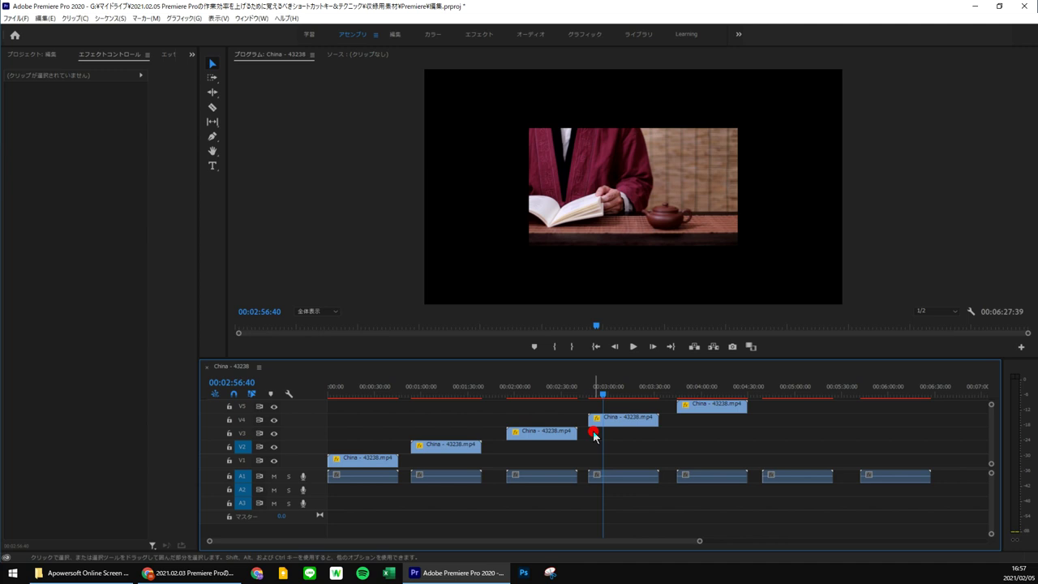
{"action": "left_click", "coordinate": [348, 460]}
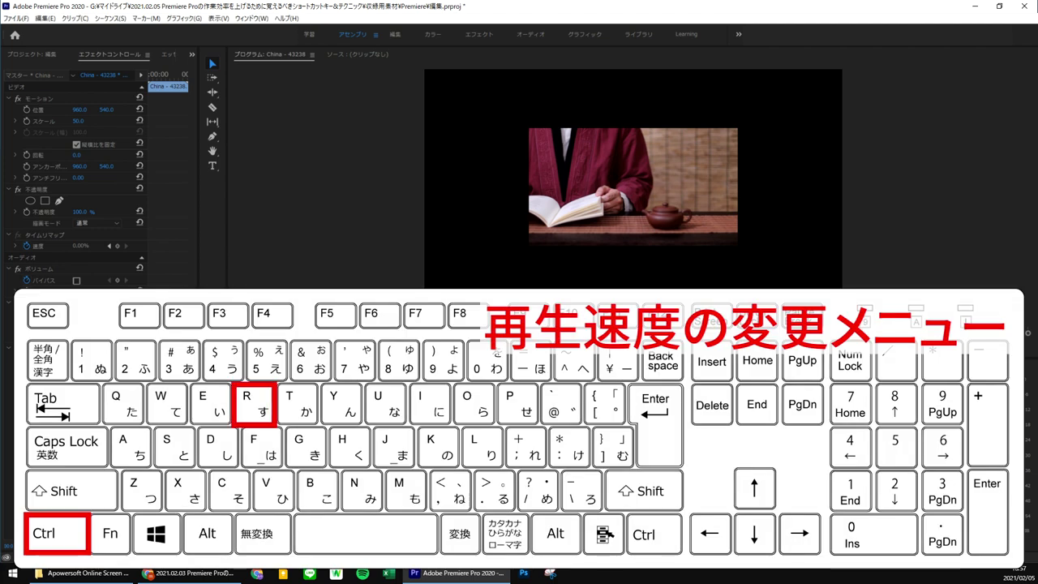
- Set the first V1 clip's speed to 200%, shortening it to 00:00:22:38
{"action": "key", "text": "ctrl+r"}
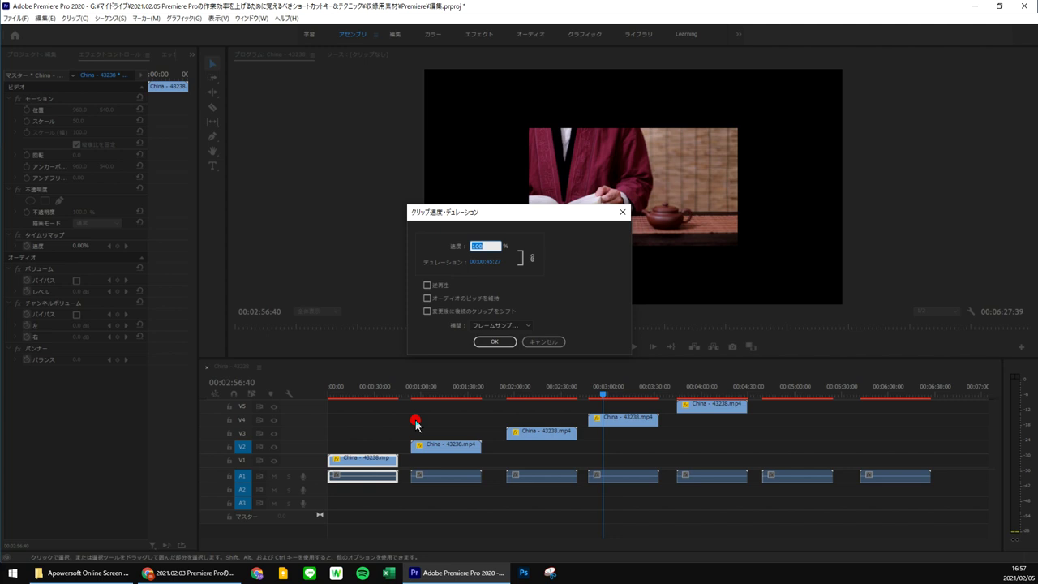
{"action": "type", "text": "200"}
{"action": "key", "text": "Return"}
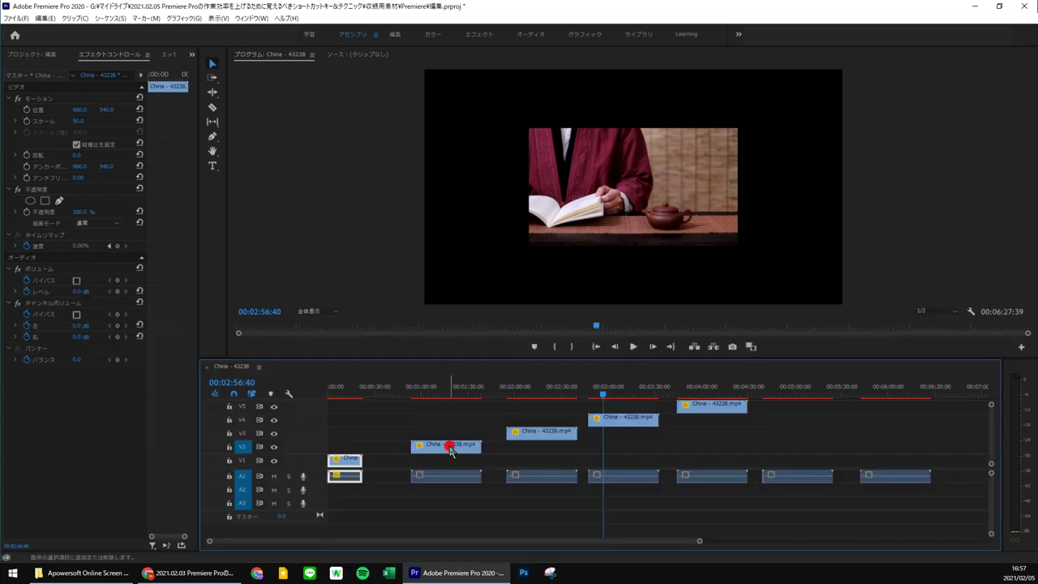
{"action": "left_click", "coordinate": [445, 444], "text": "shift"}
{"action": "left_click", "coordinate": [525, 433], "text": "shift"}
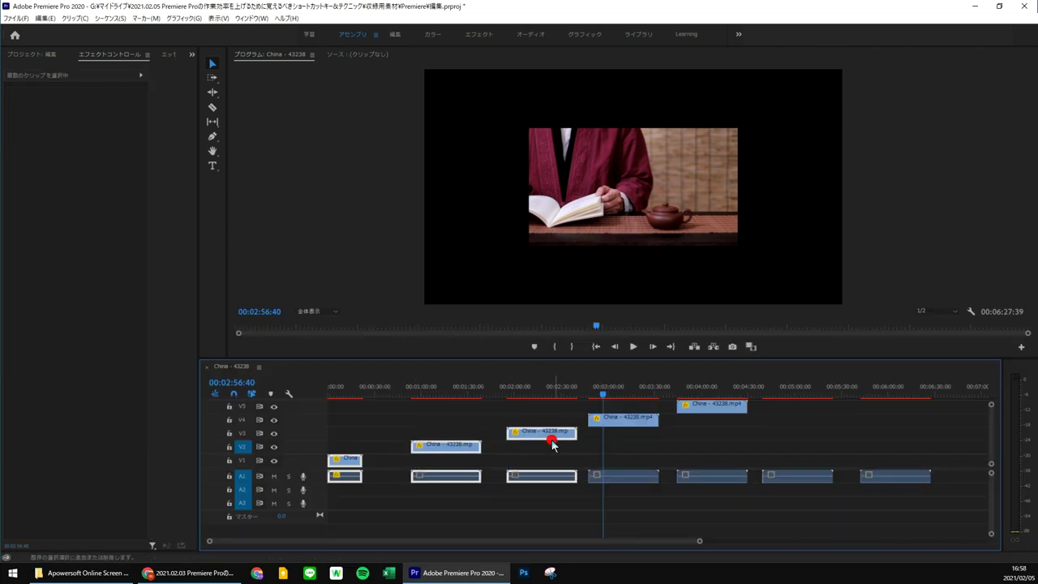
{"action": "left_click_drag", "start_coordinate": [753, 442], "coordinate": [511, 409]}
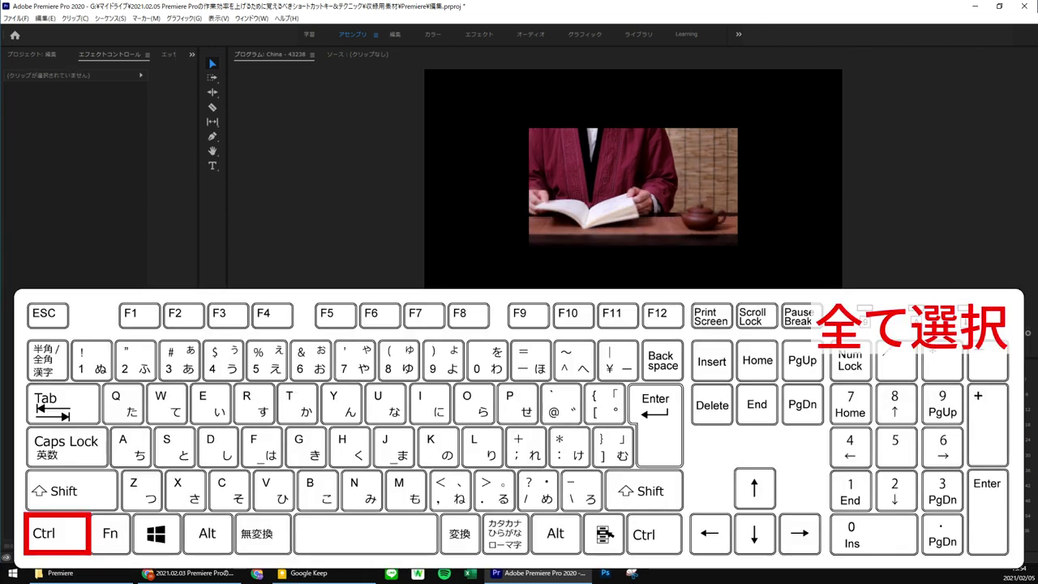
{"action": "key", "text": "ctrl+a"}
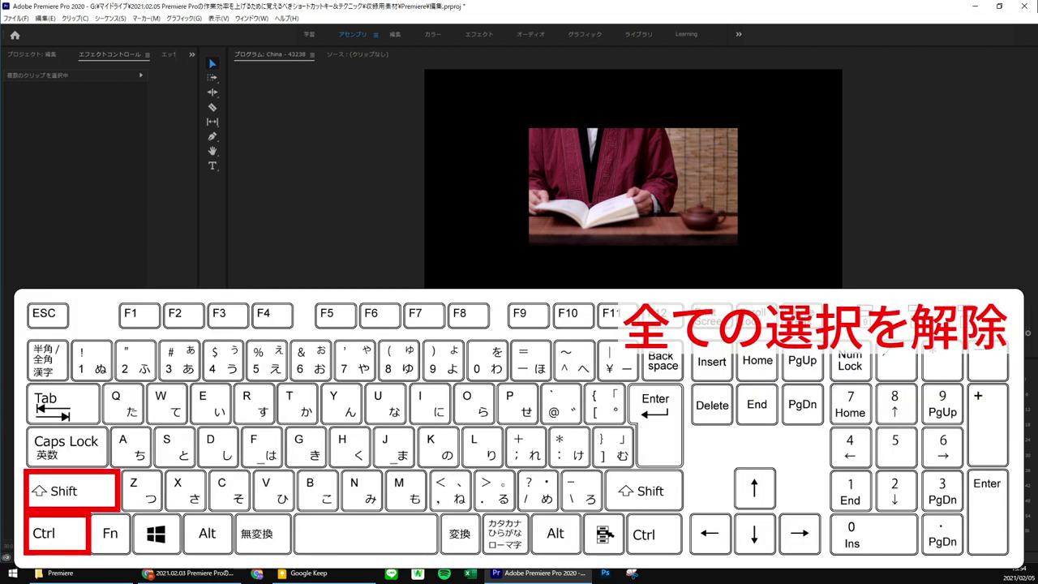
{"action": "key", "text": "ctrl+shift+a"}
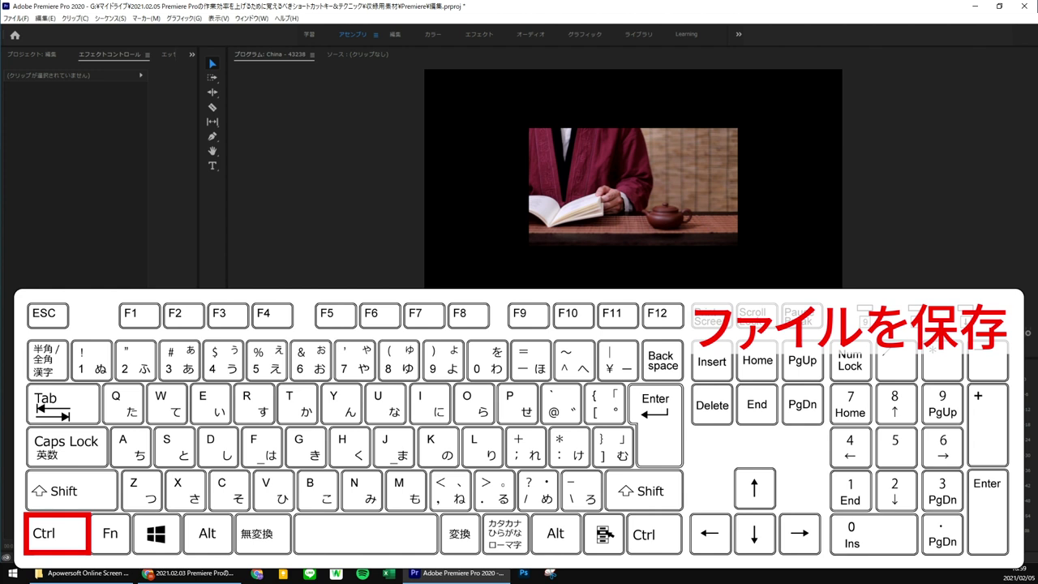
- Save the project with Ctrl+S, then bring up Export Settings for the China sequence
{"action": "key", "text": "ctrl+s"}
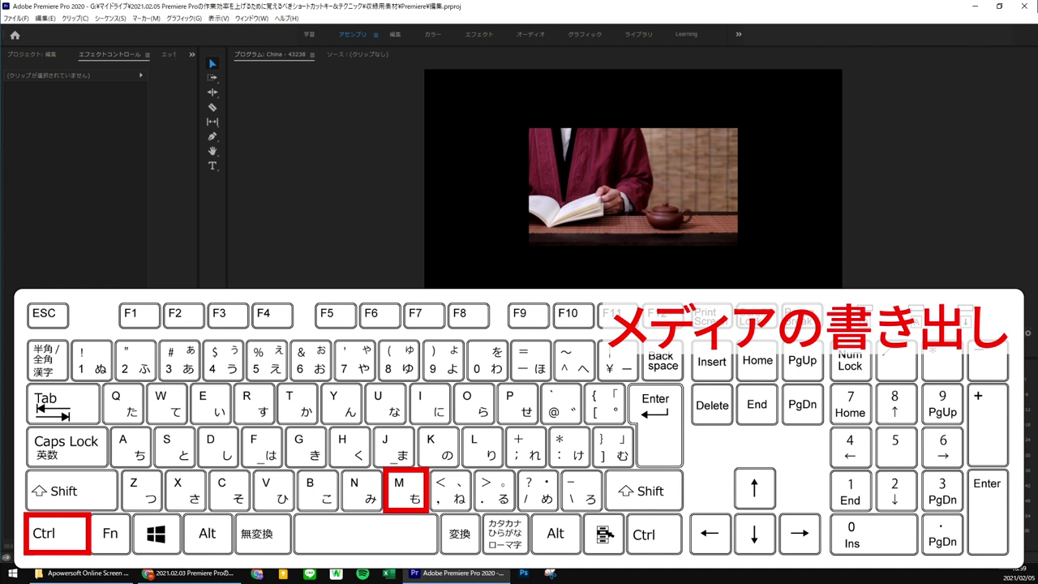
{"action": "key", "text": "ctrl+m"}
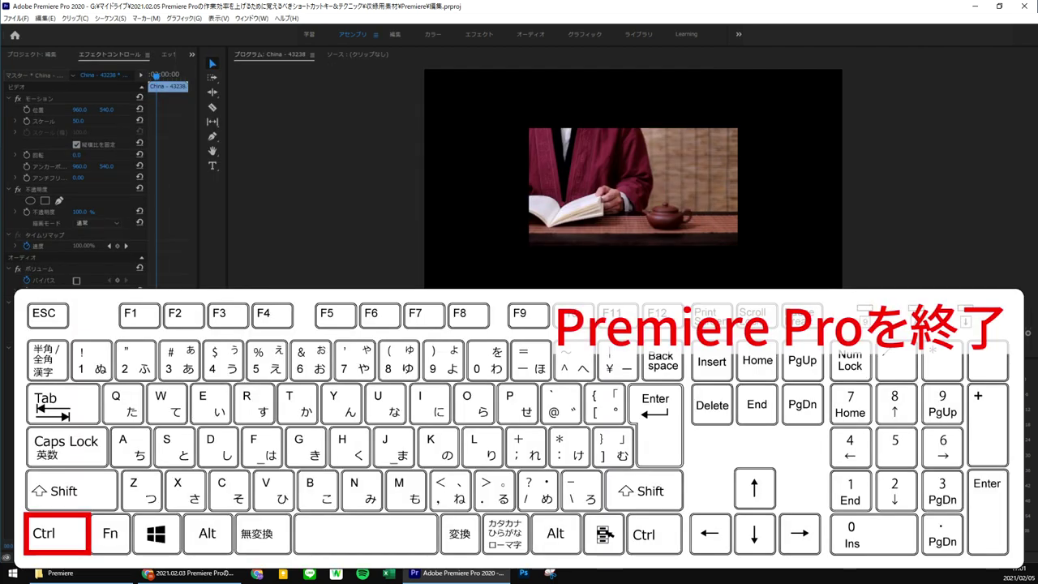
- Quit Premiere Pro 2020 with Ctrl+Q
{"action": "key", "text": "ctrl+q"}
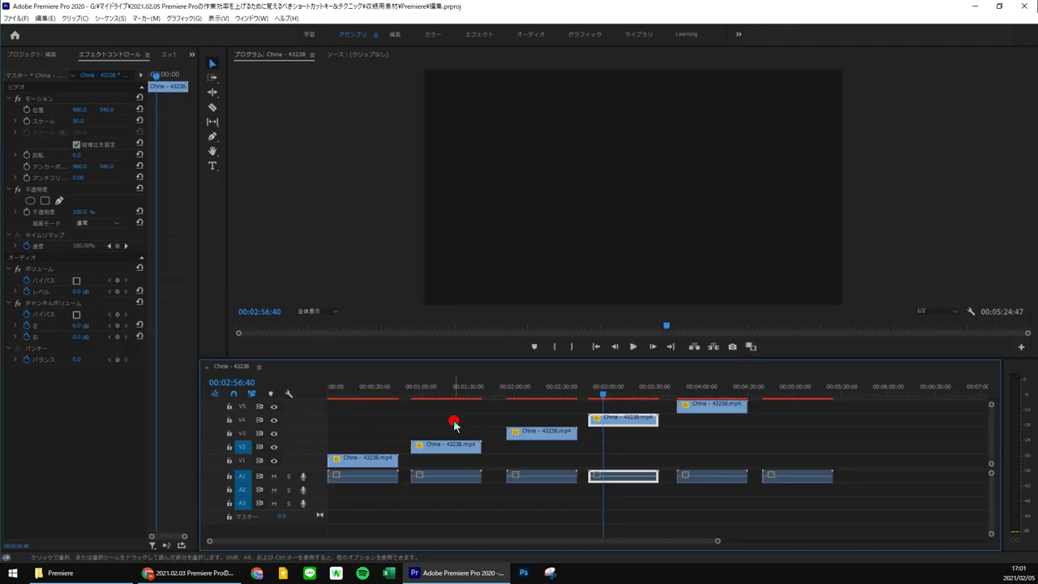